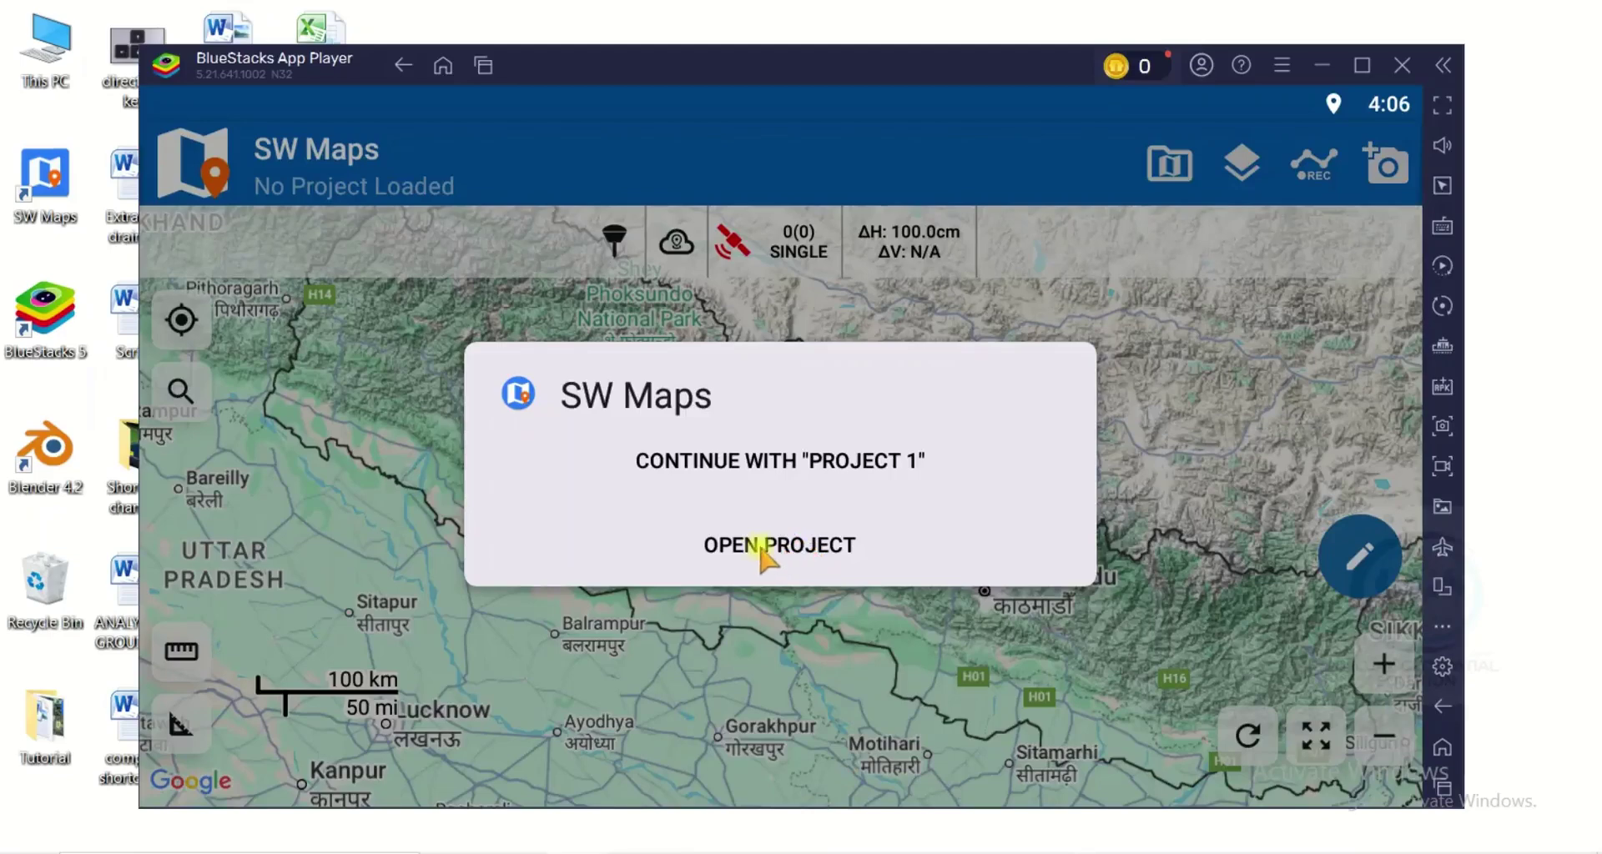
Create a new project named 'Tutorial' with Import Layers left as Do Not Import.
click(785, 549)
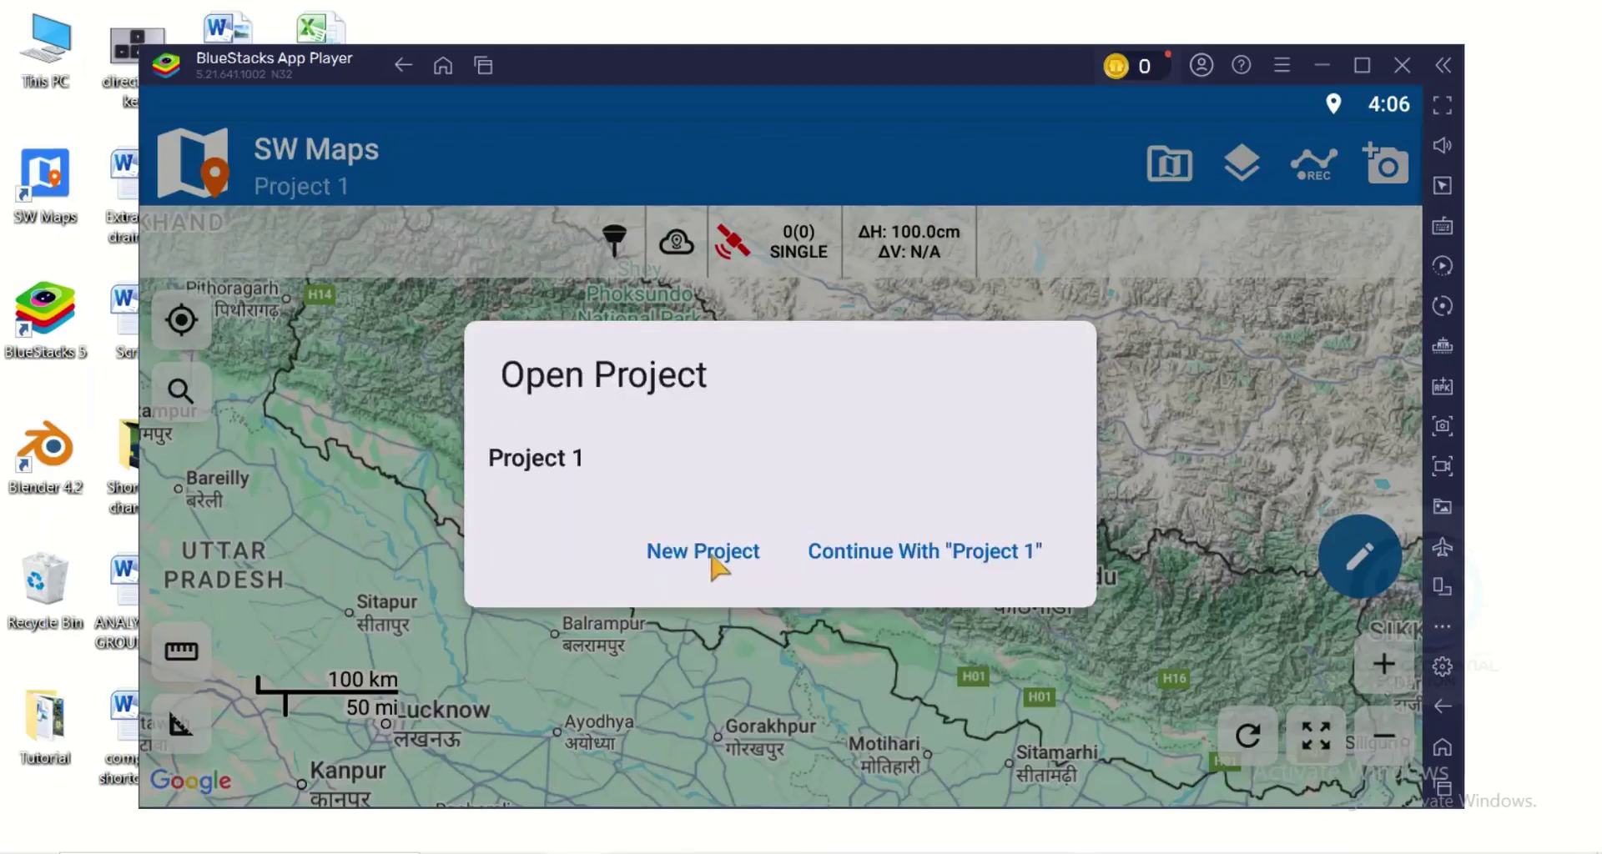
click(713, 559)
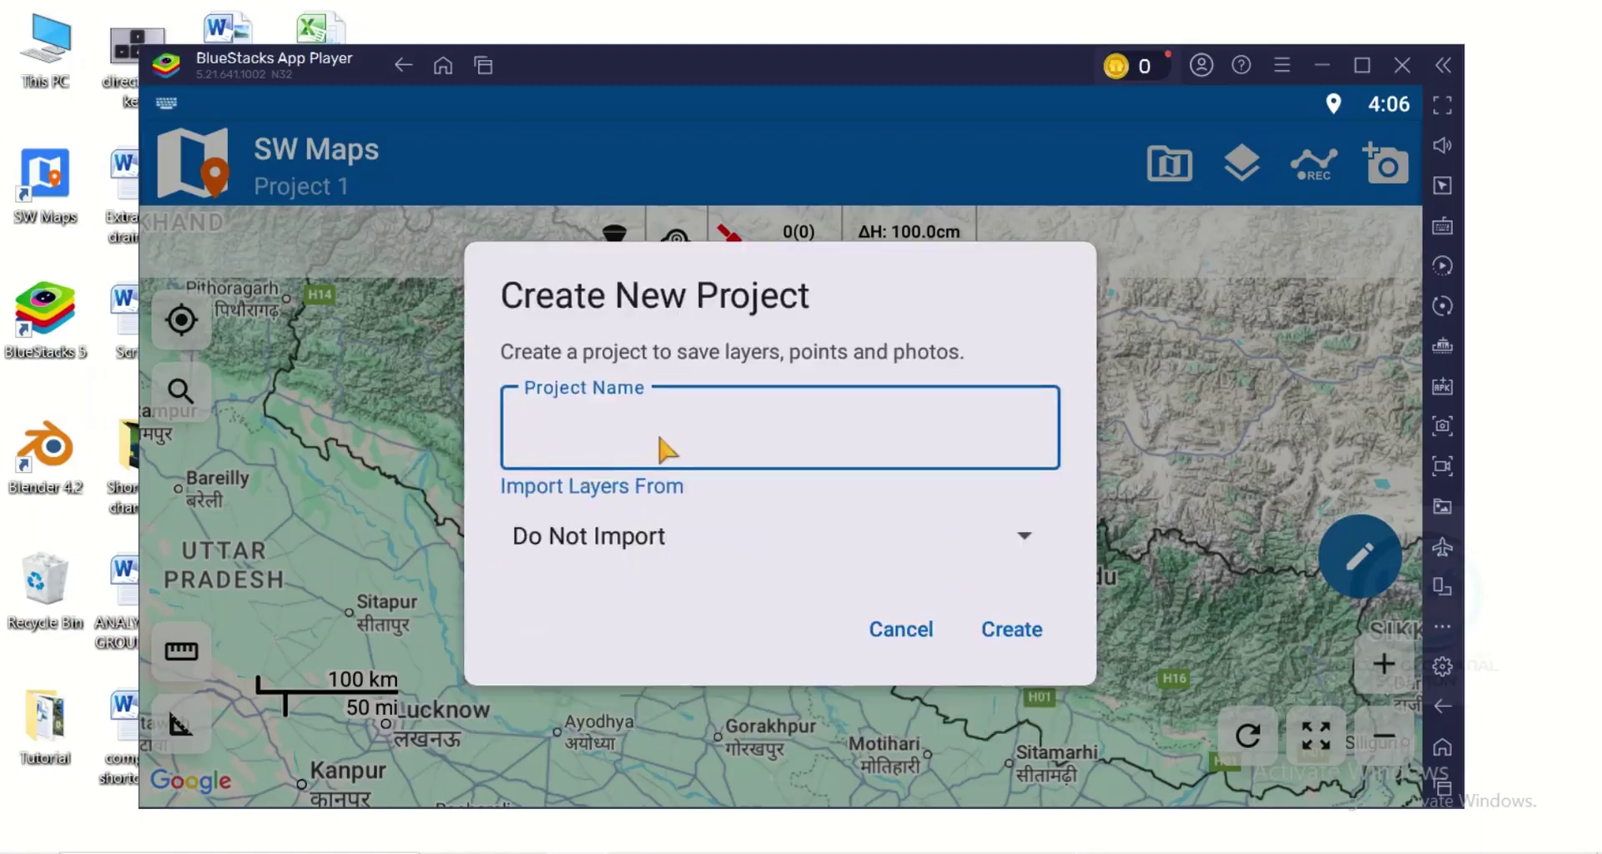
text(Tutorial)
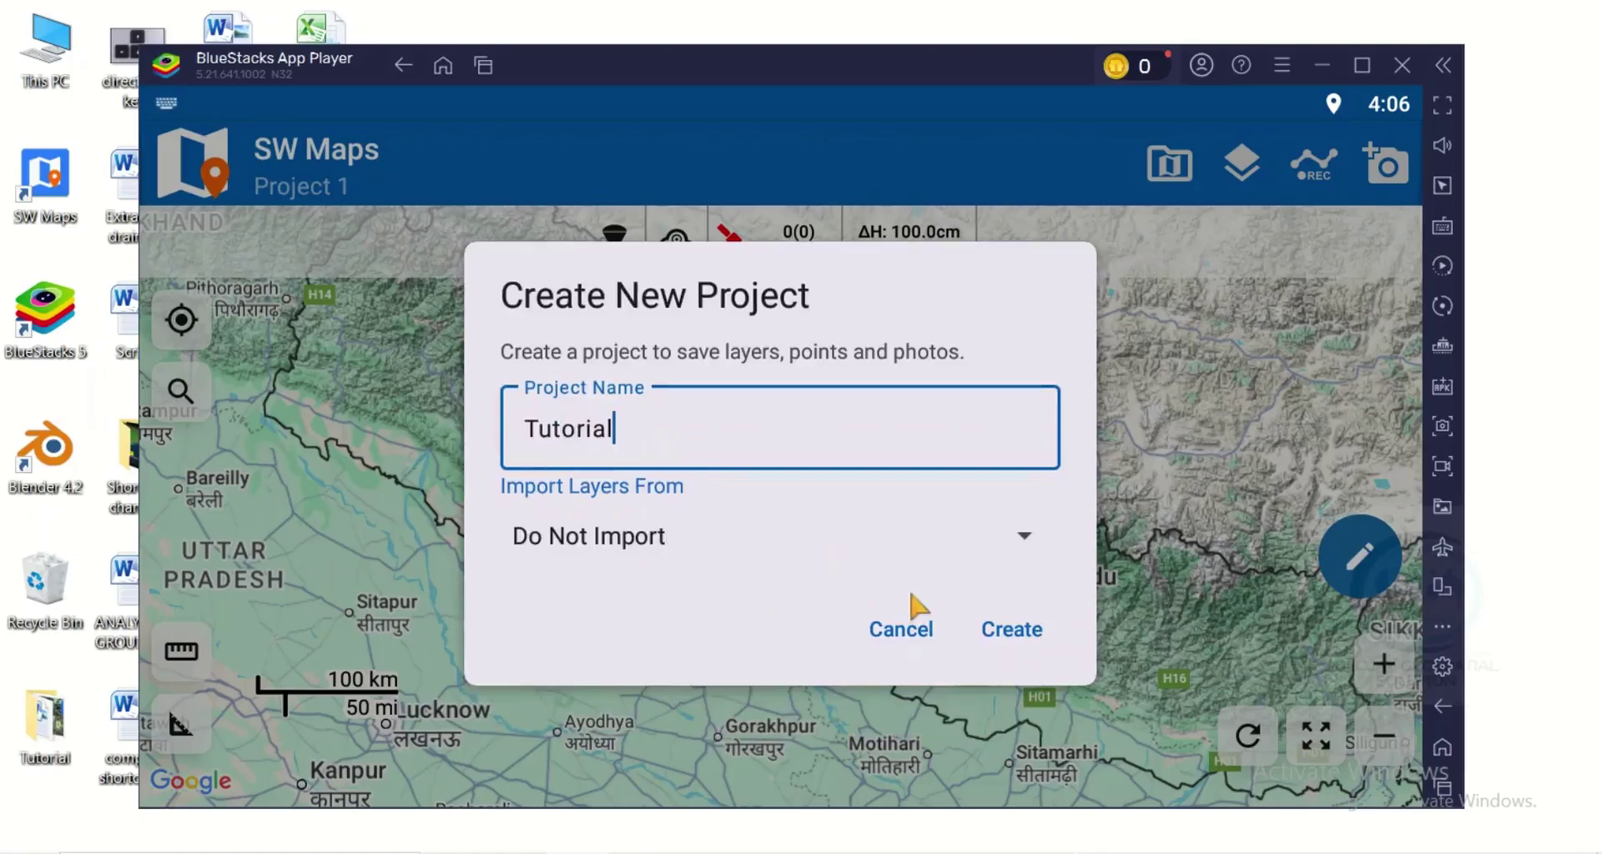
click(1016, 638)
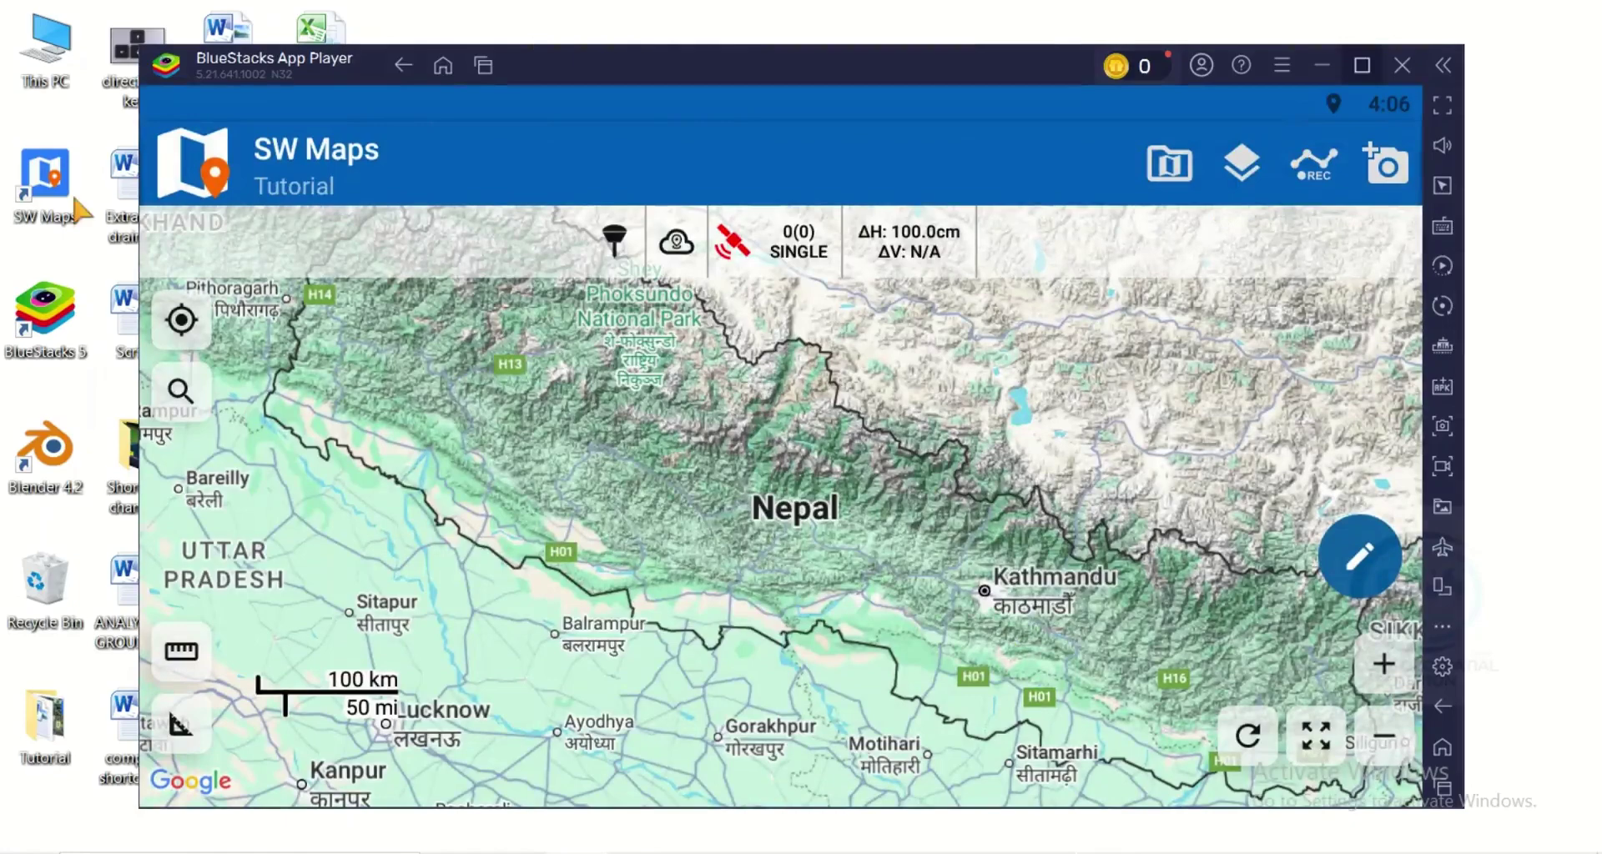
Maximise the BlueStacks window and browse the main menu down to Share Project and back.
key(super+Up)
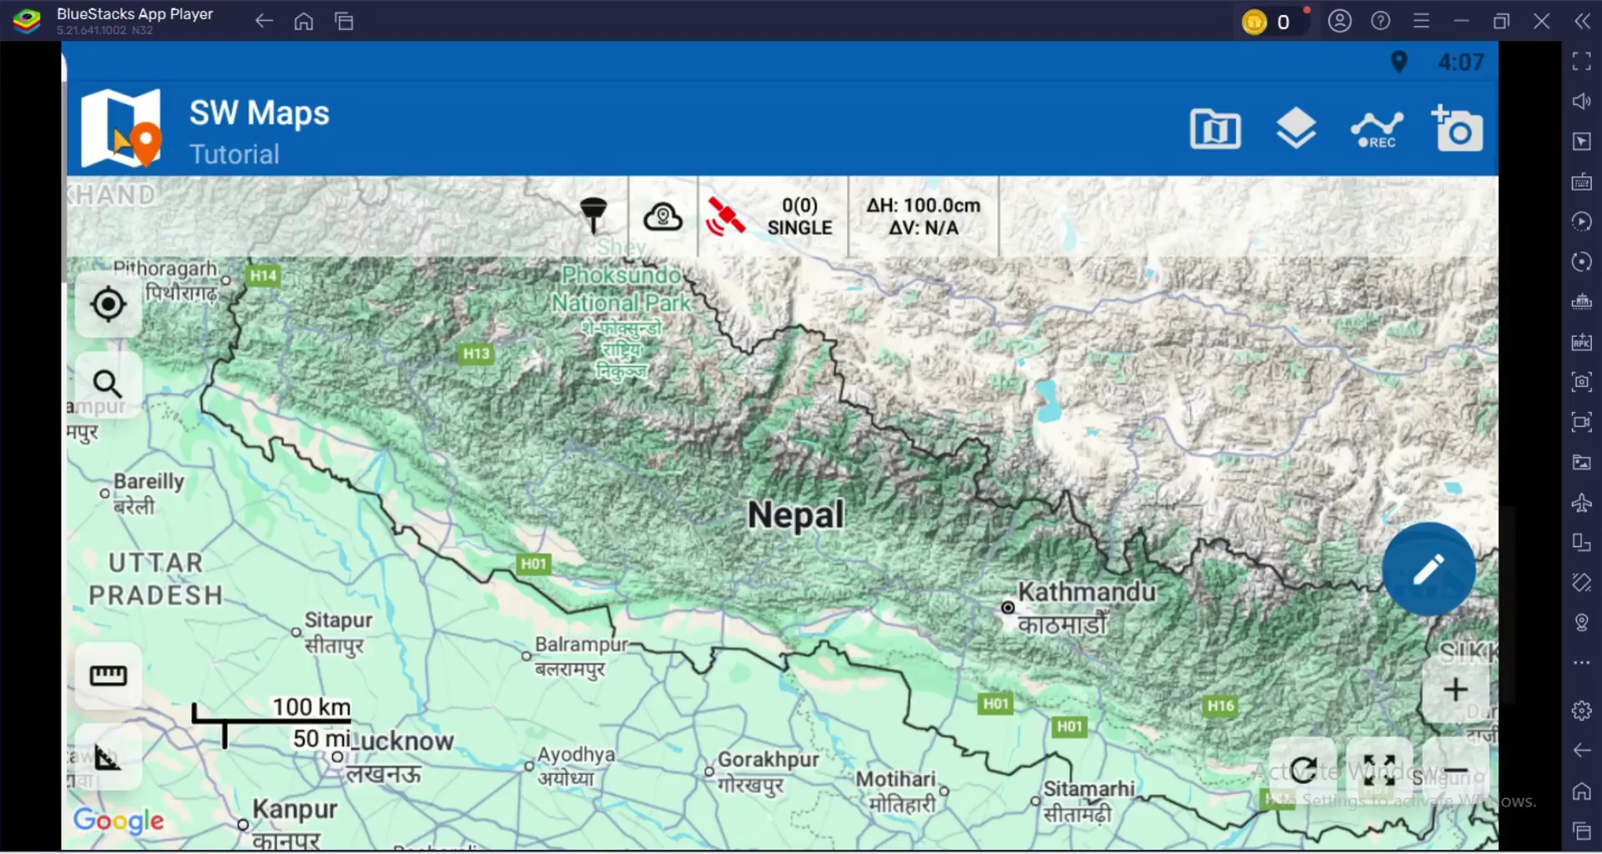
click(117, 132)
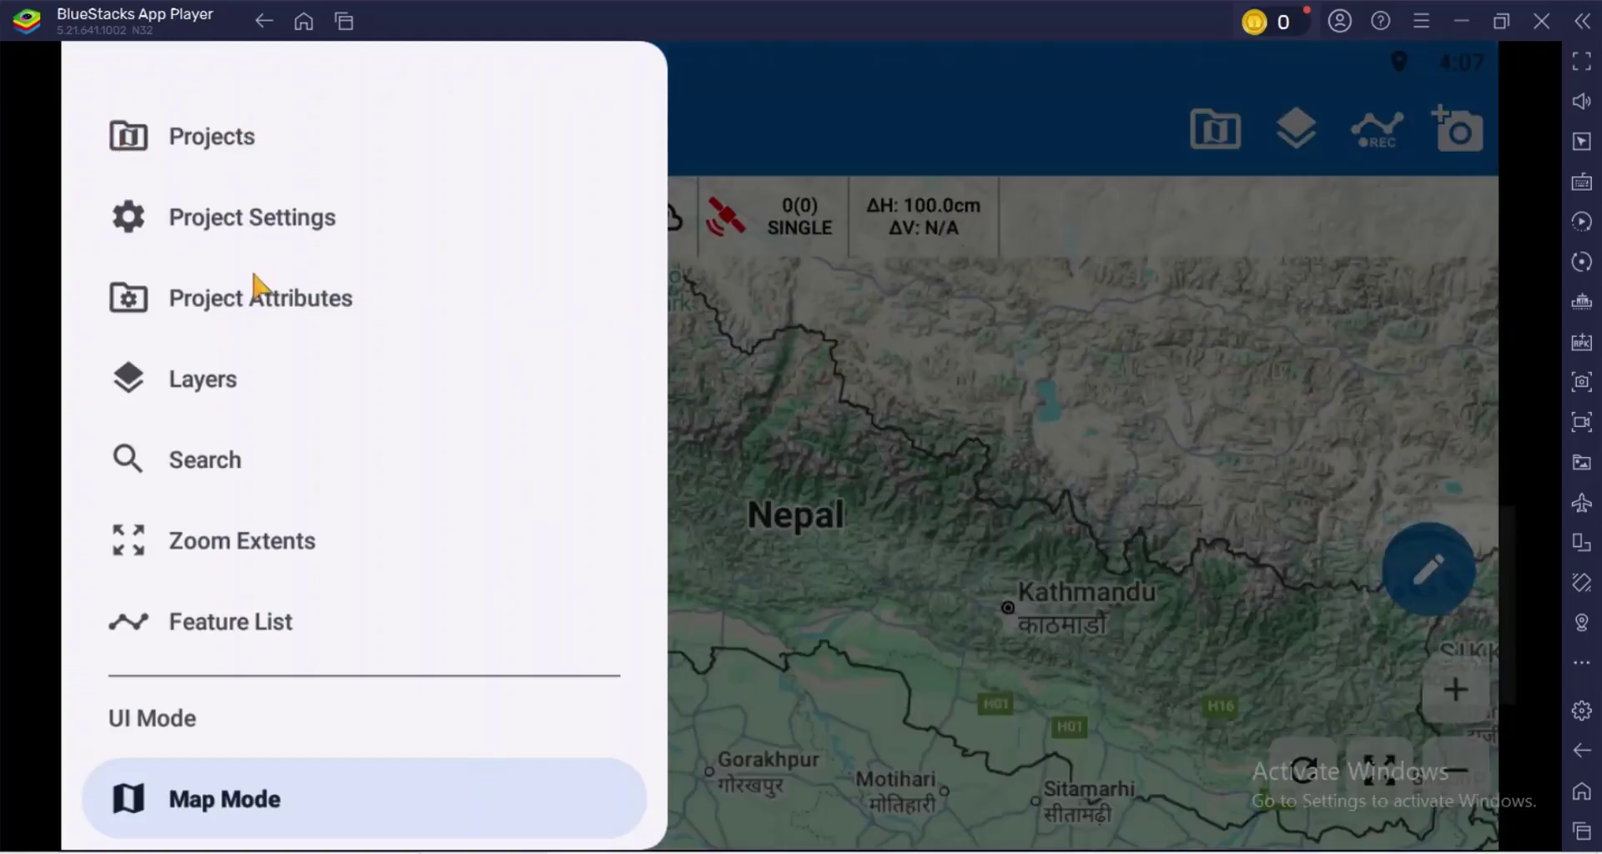
scroll(254, 284, down, 3)
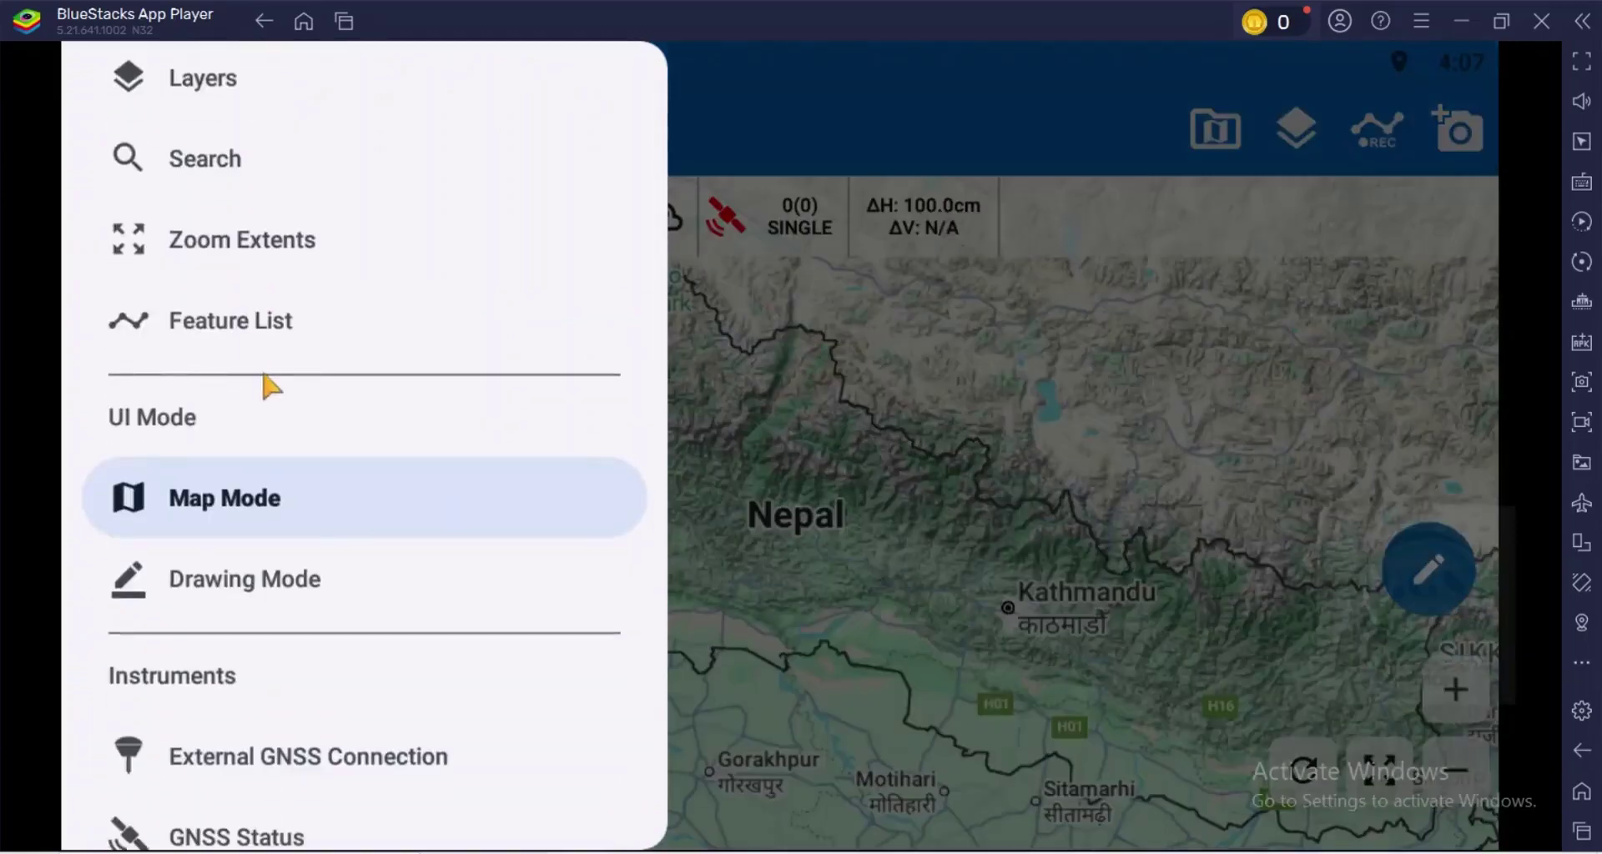
scroll(268, 388, down, 6)
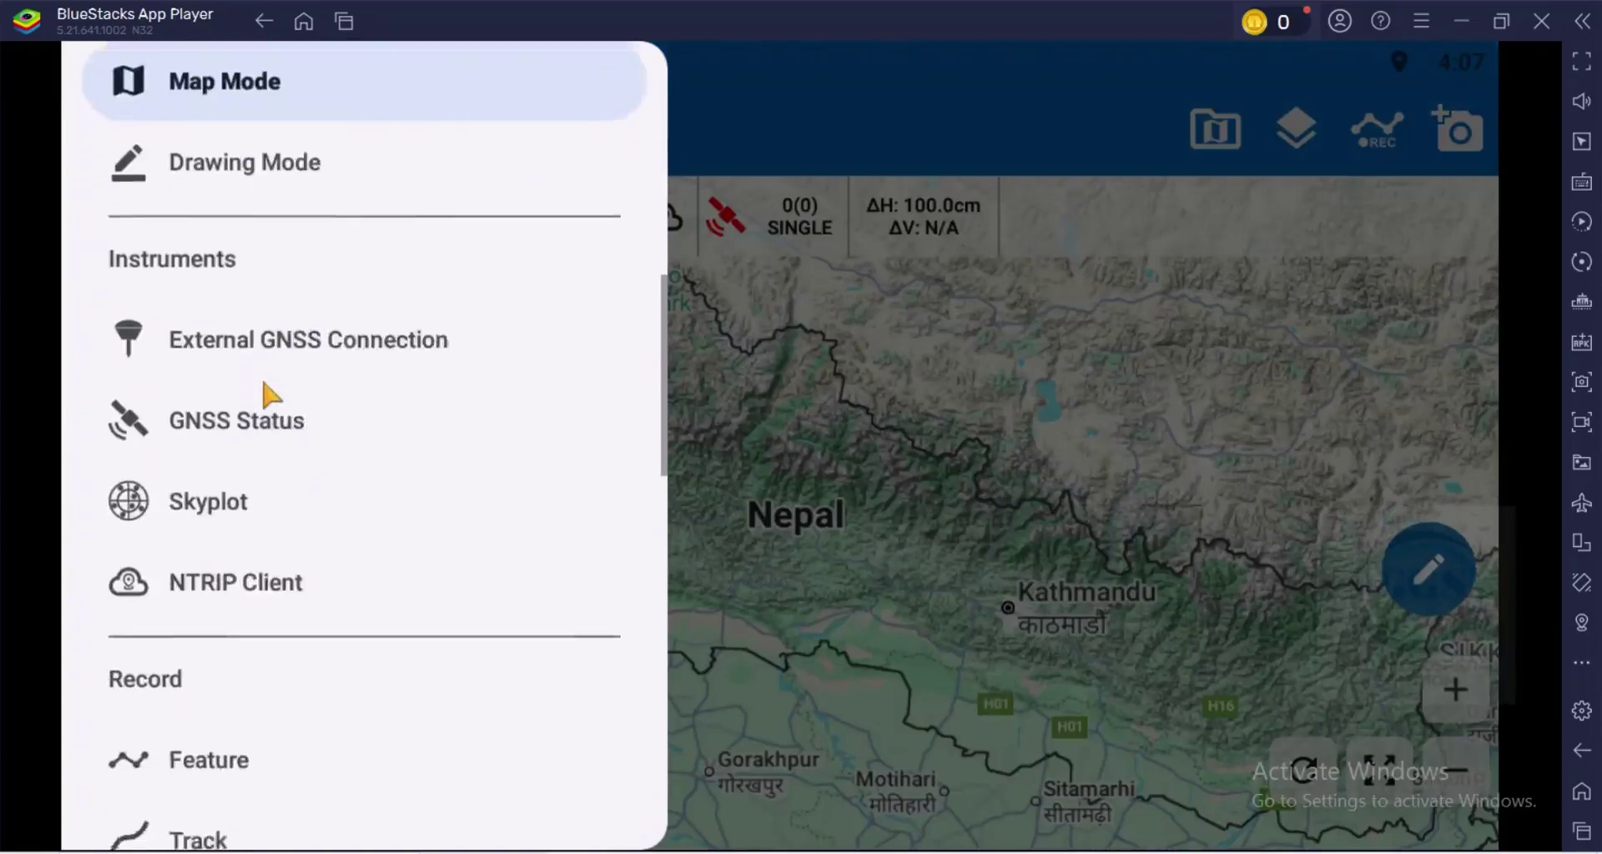
scroll(269, 393, down, 6)
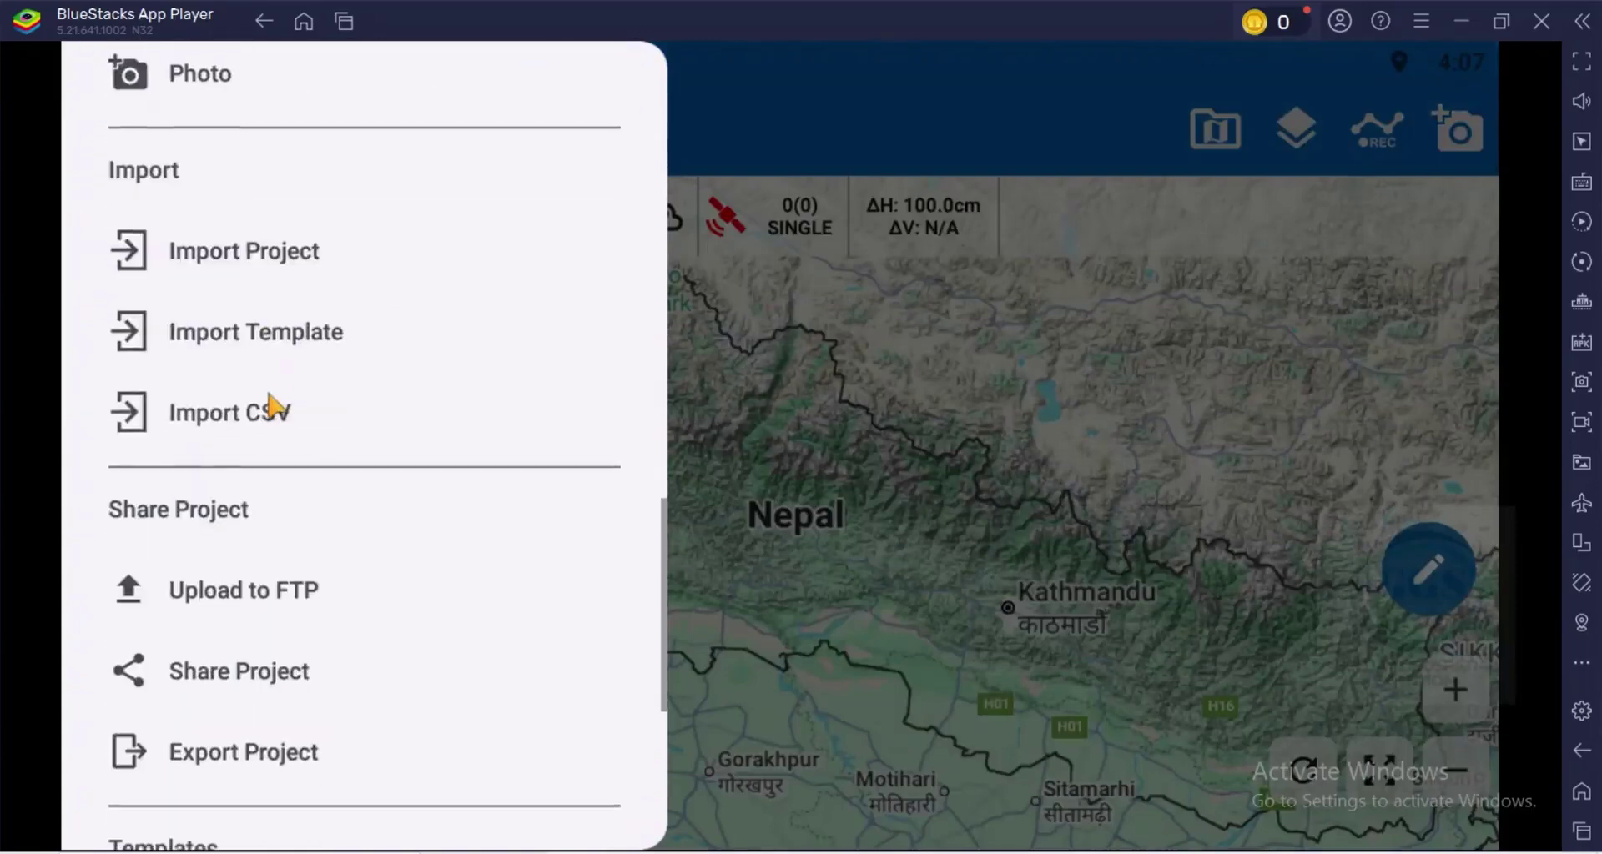
scroll(284, 410, up, 4)
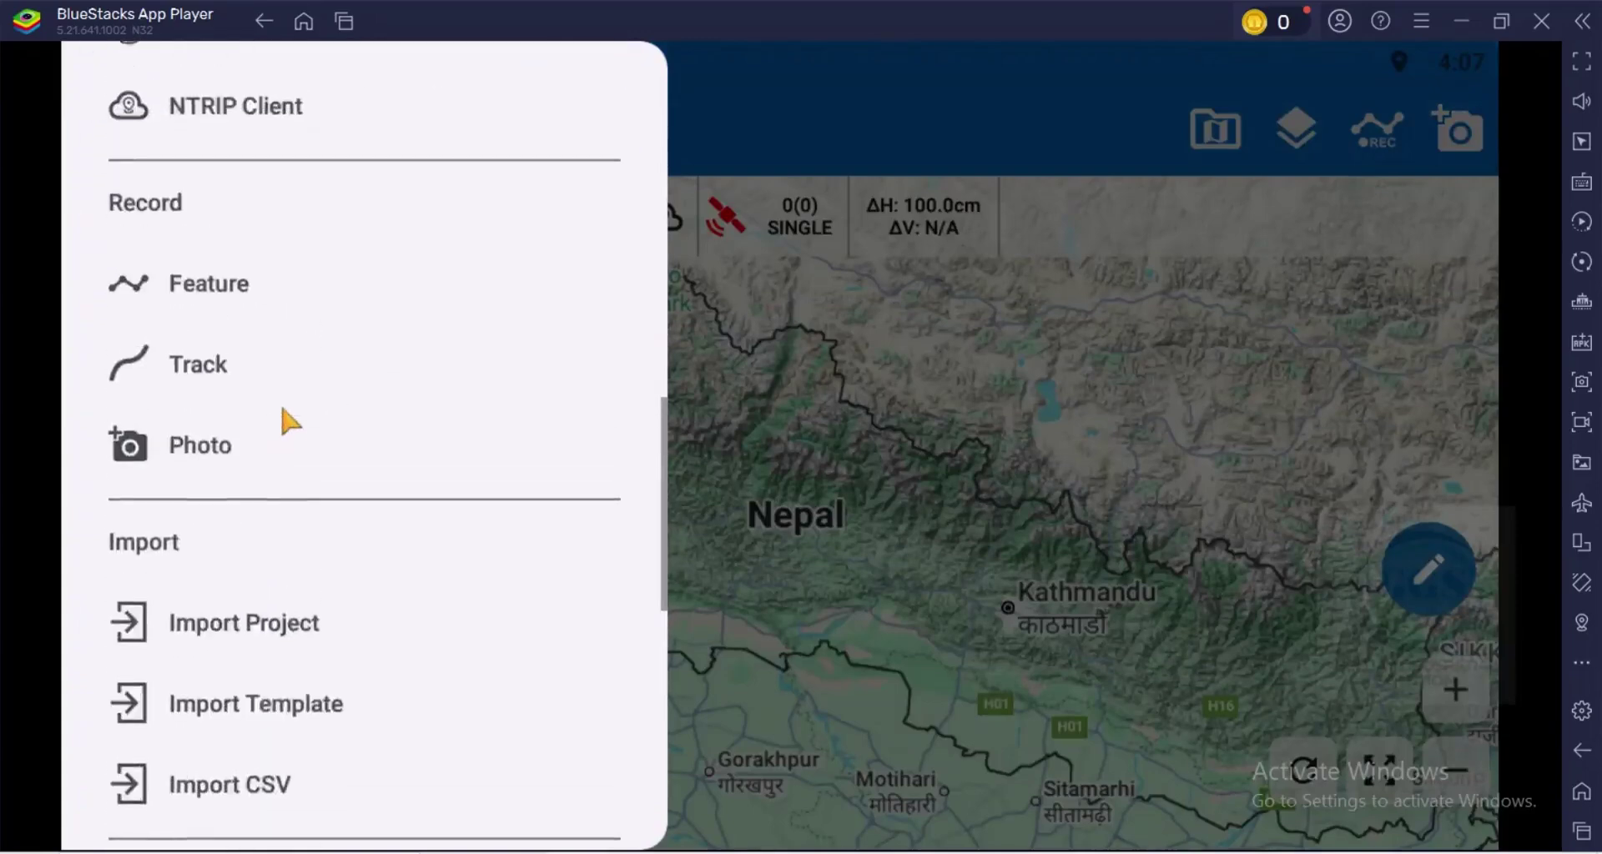
scroll(288, 419, up, 5)
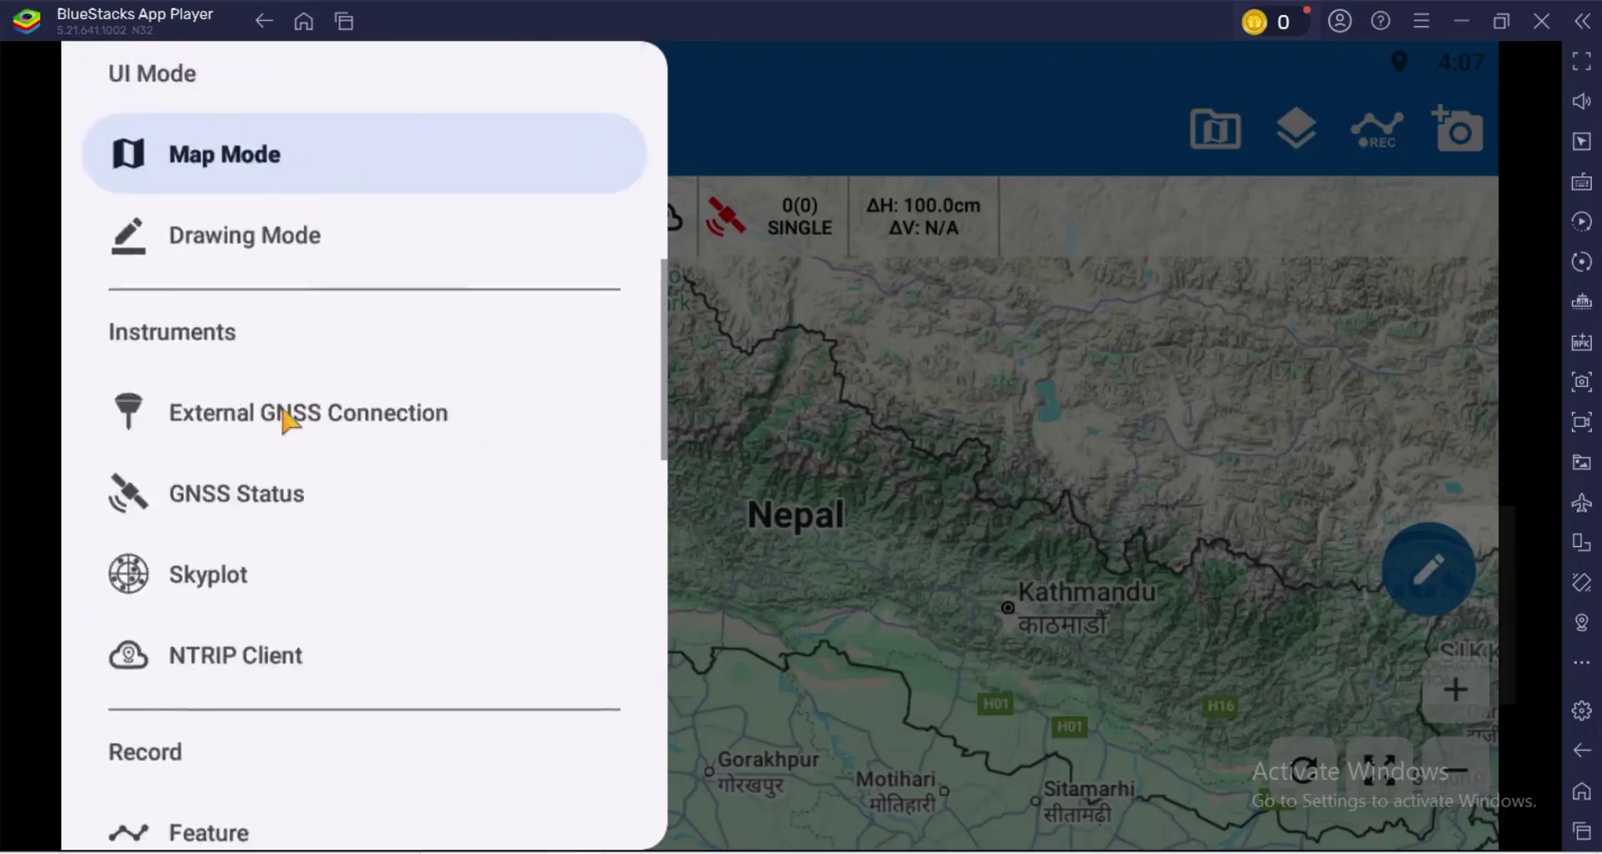
scroll(288, 421, up, 5)
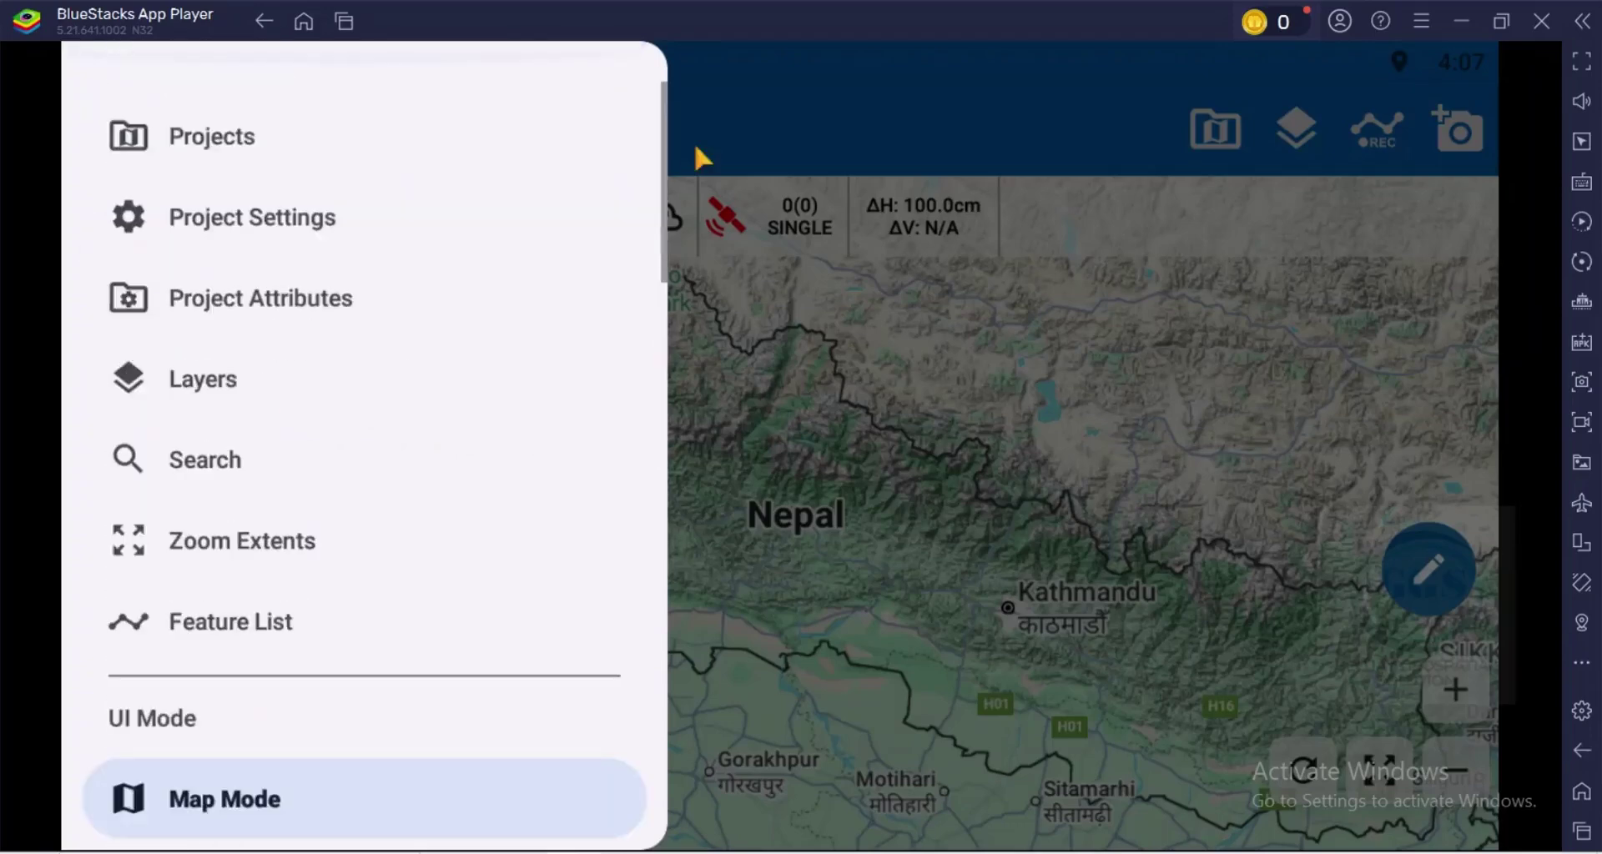
click(698, 150)
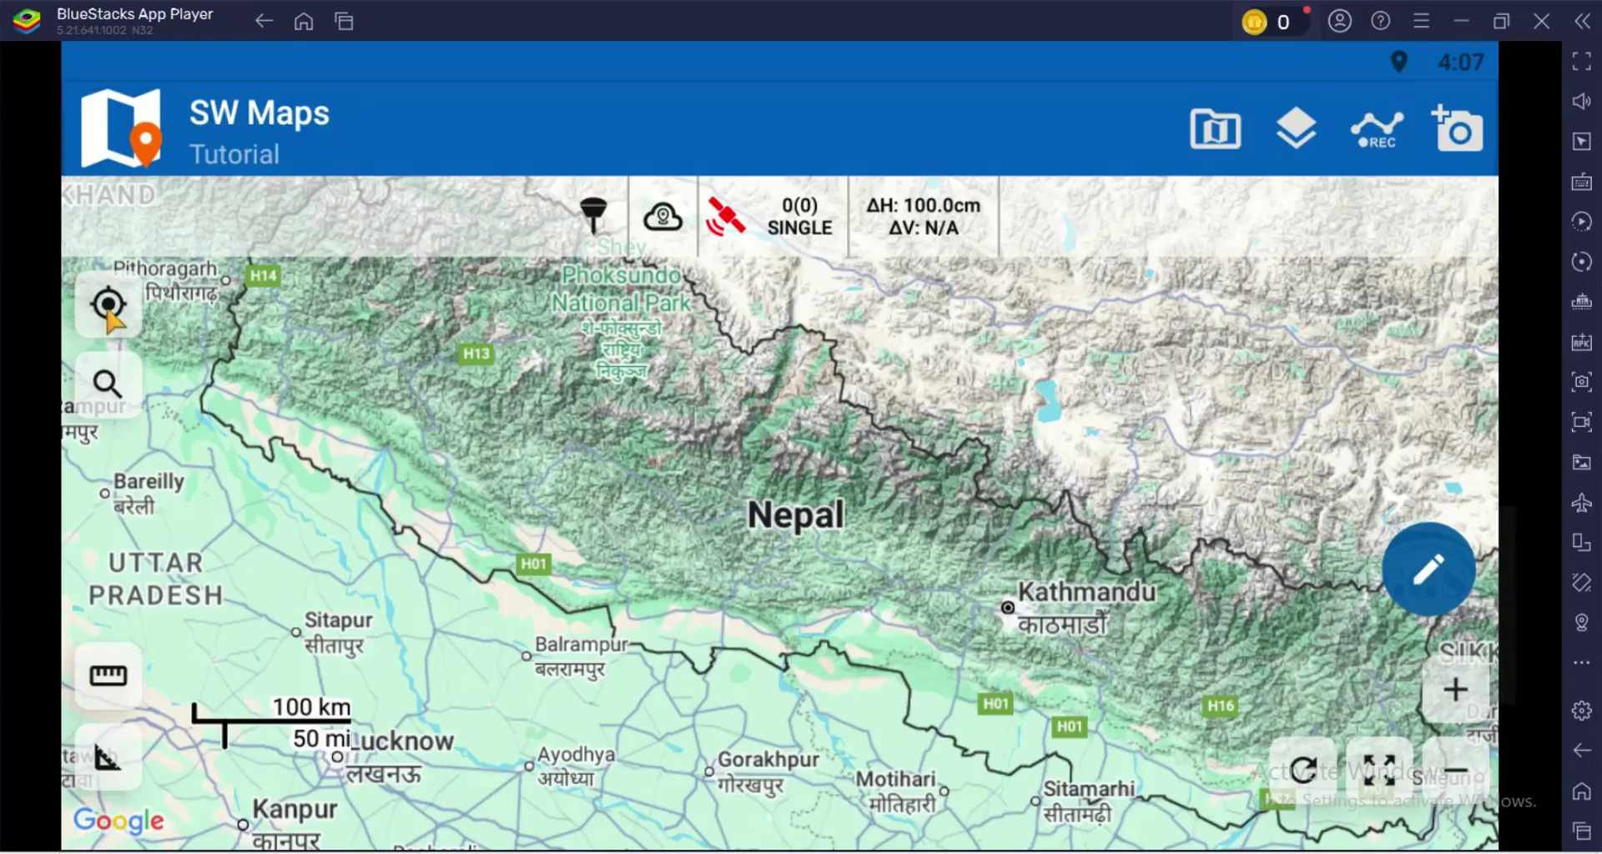
Centre the map on the device's current location near Kayode St, Yaba.
click(109, 307)
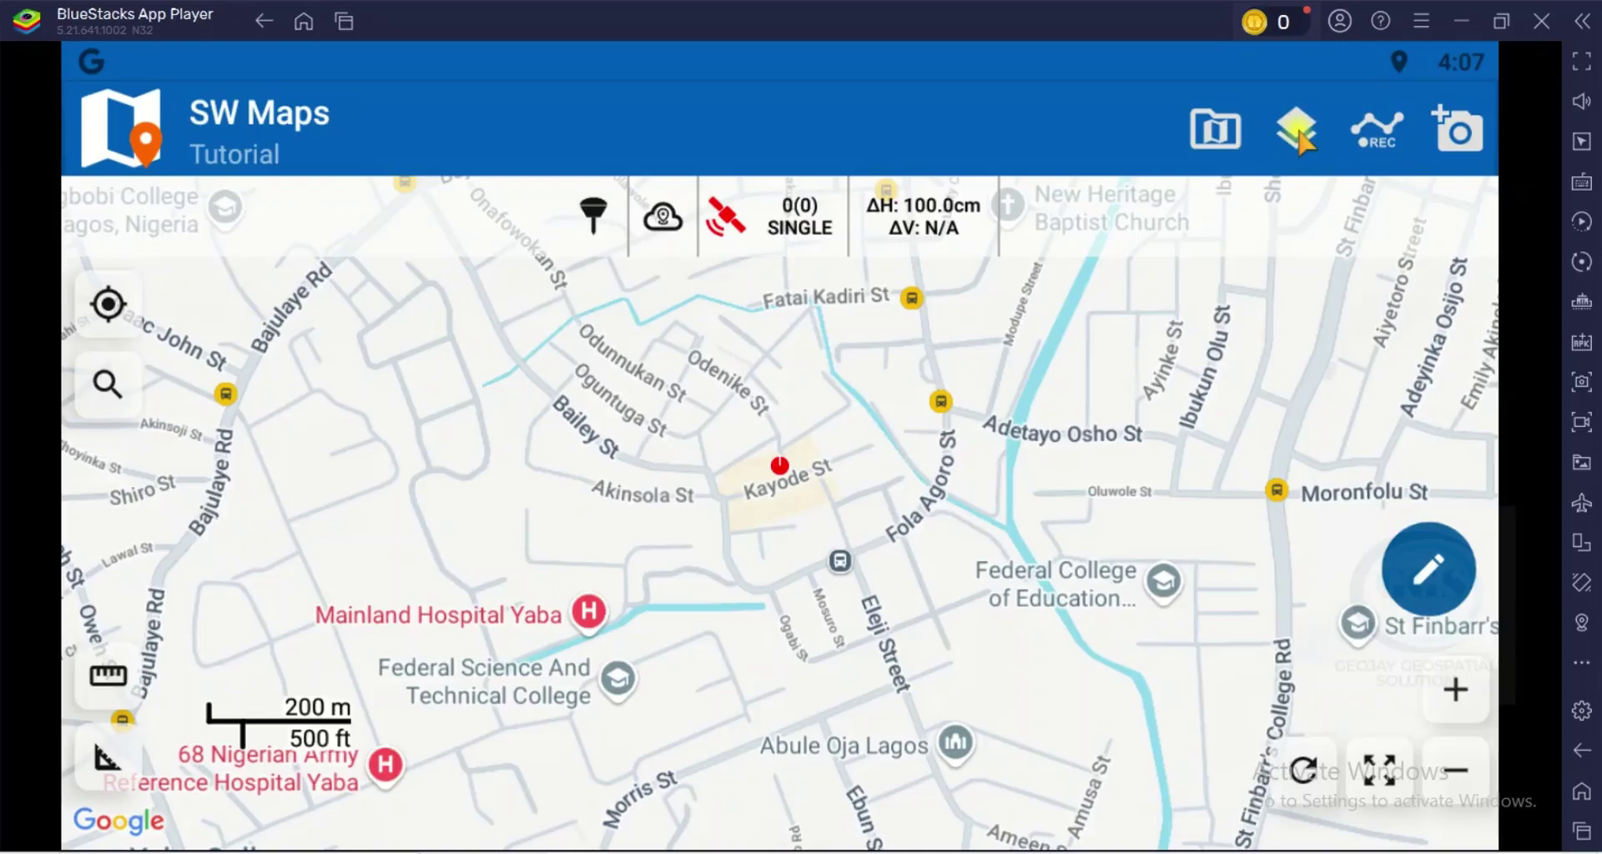
Change the background map to Google Hybrid in the layer settings.
click(1297, 132)
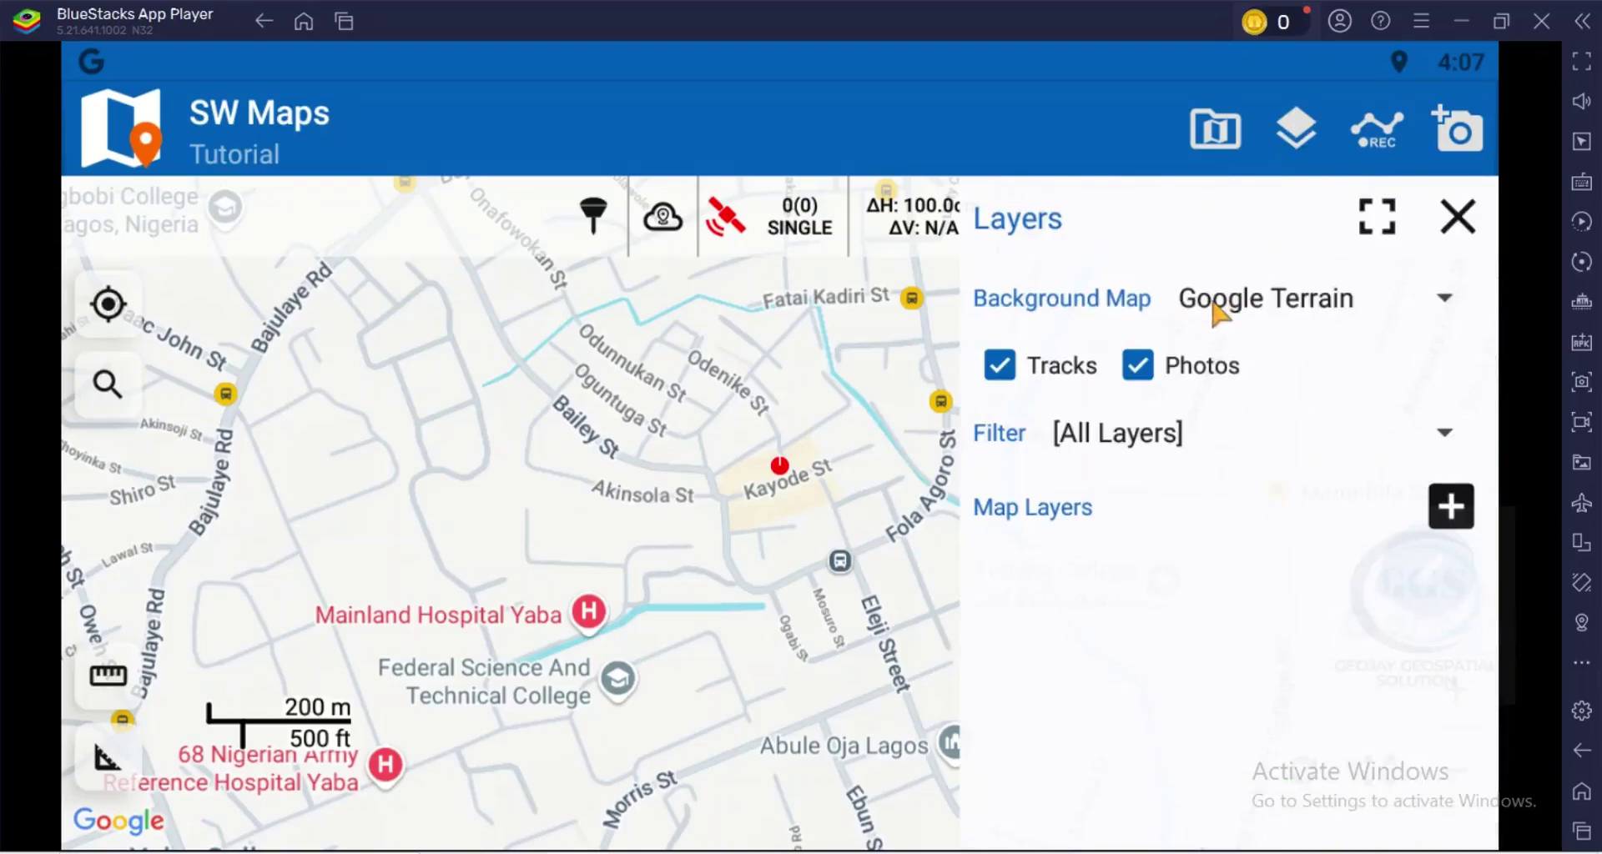
click(1444, 303)
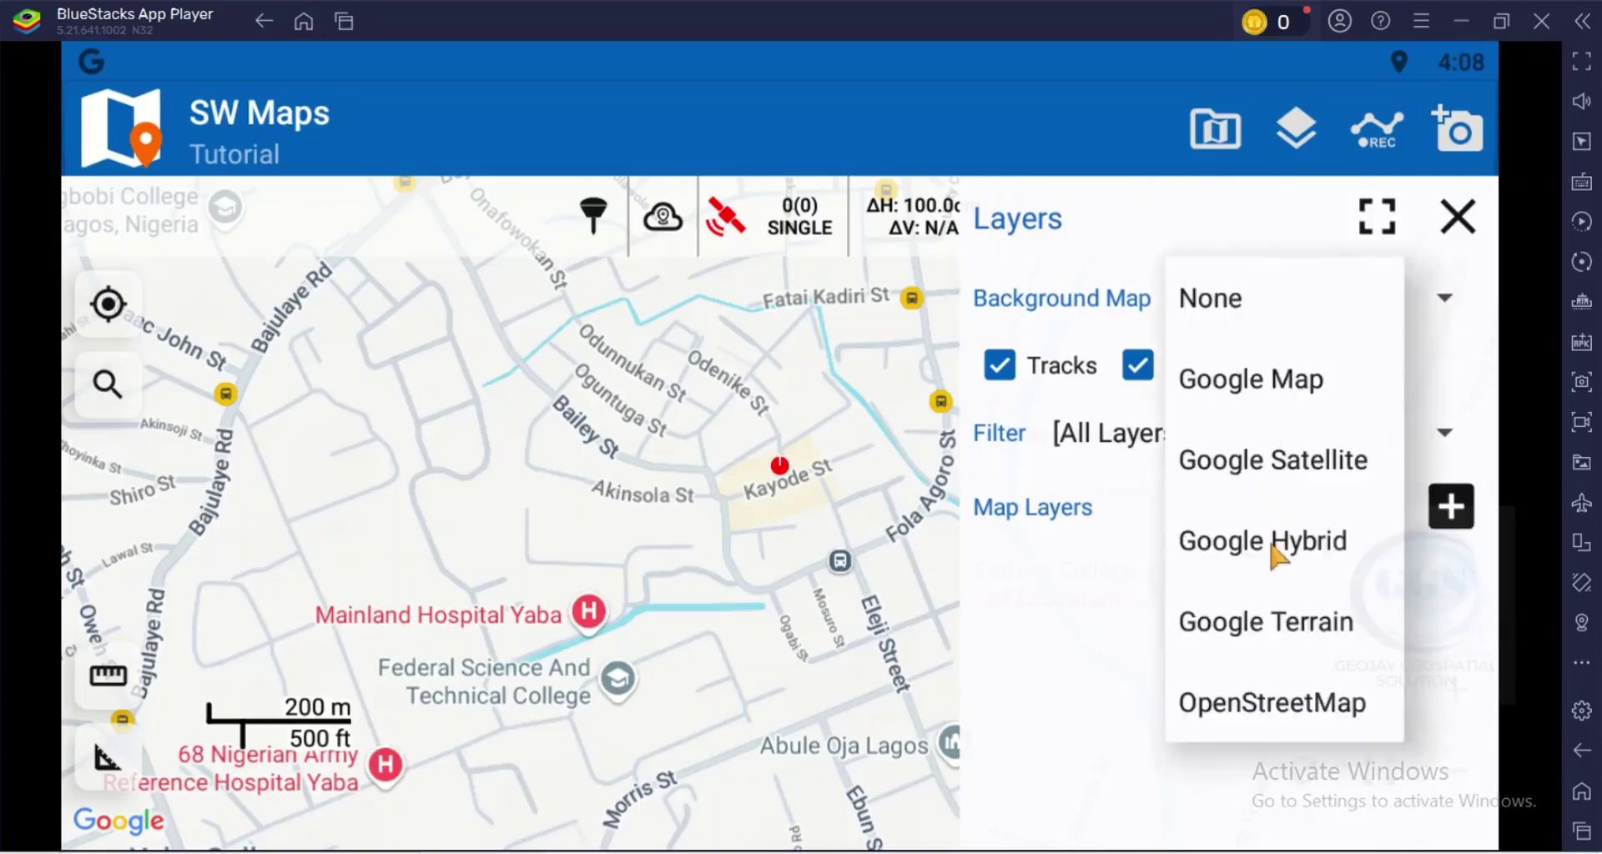
click(1269, 547)
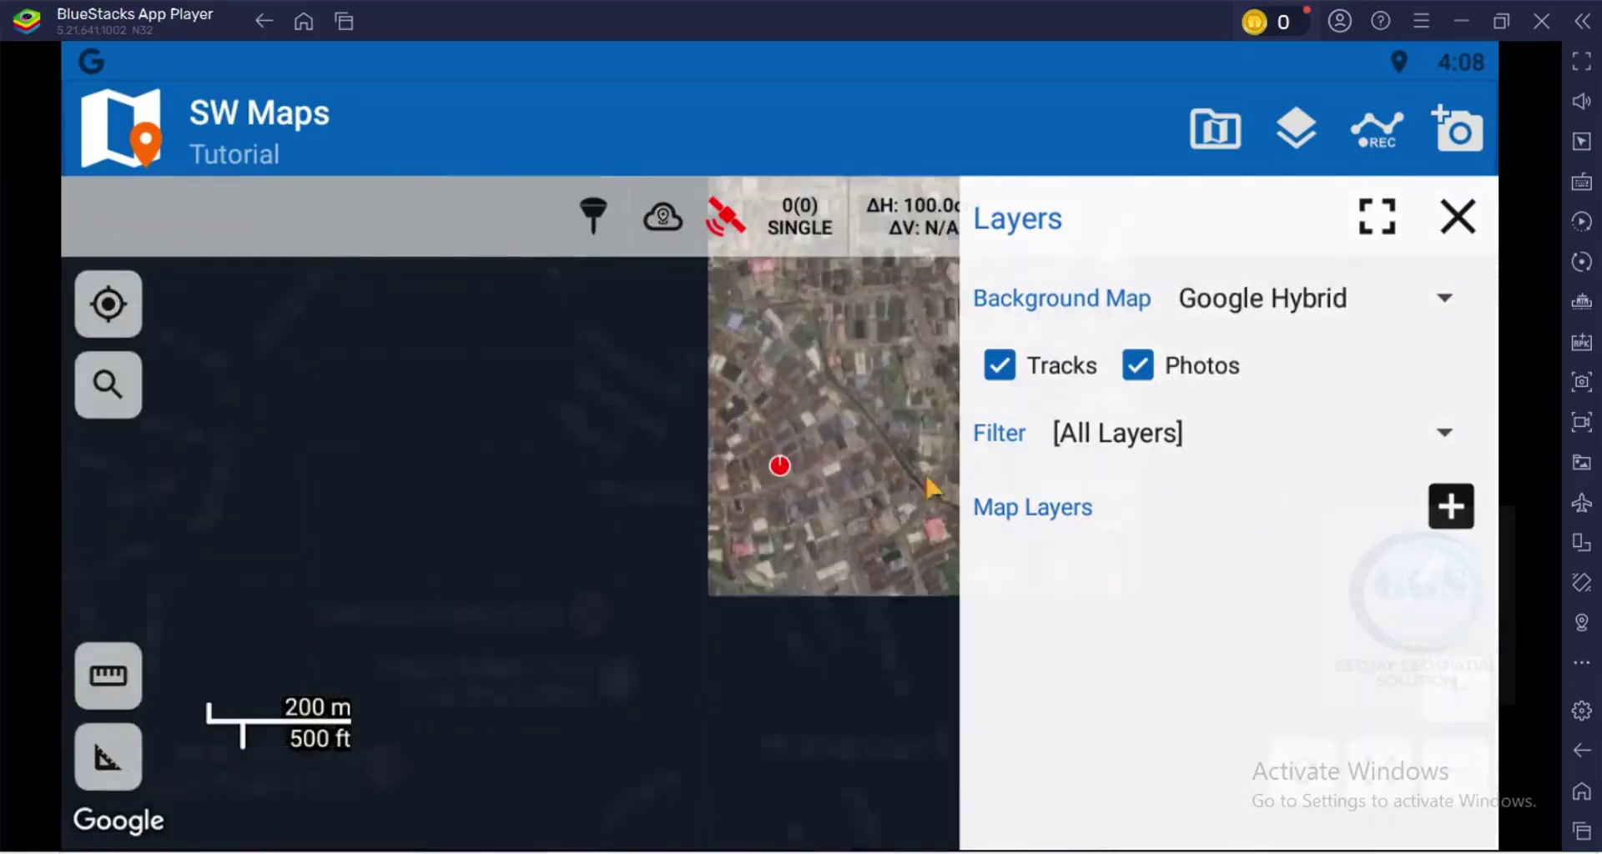
click(1458, 220)
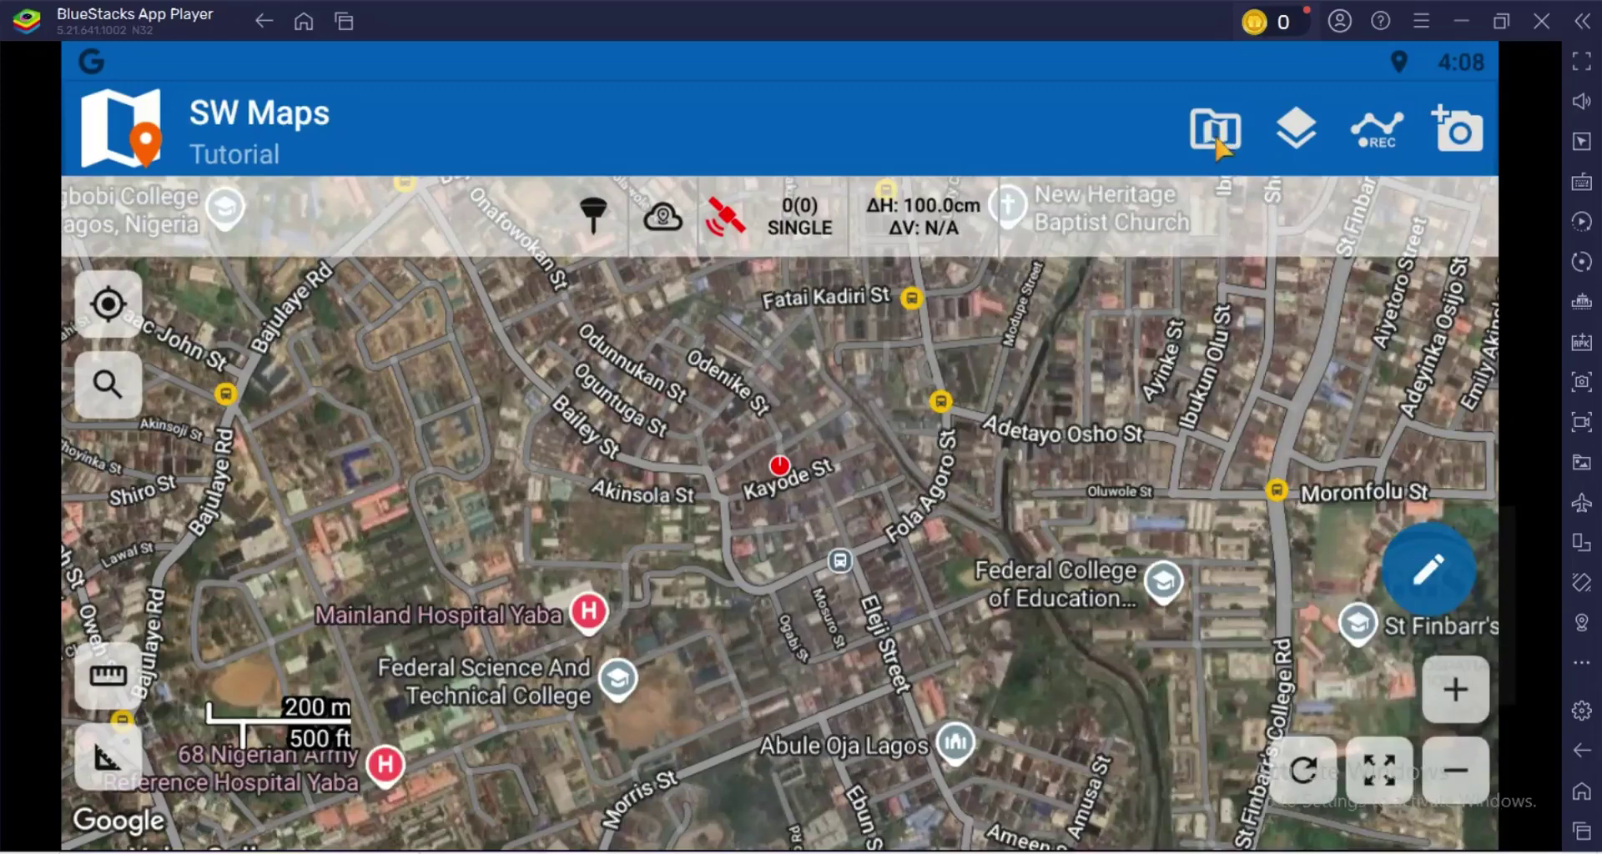
Check the project list with Project 1 and Tutorial, then pan north toward Bajulaye Rd.
click(1216, 133)
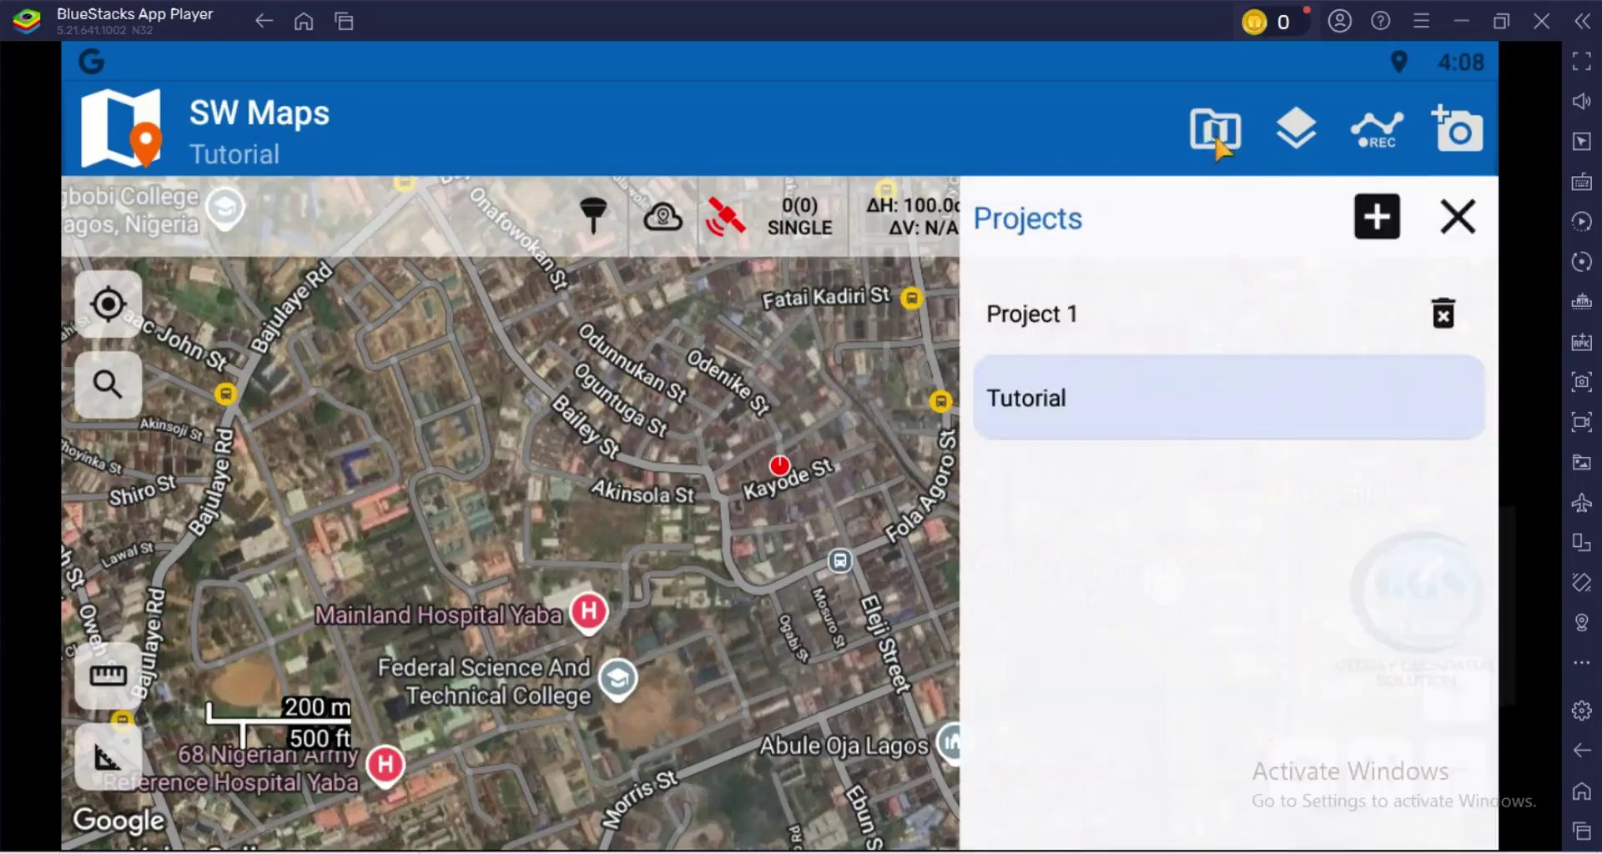
click(1461, 218)
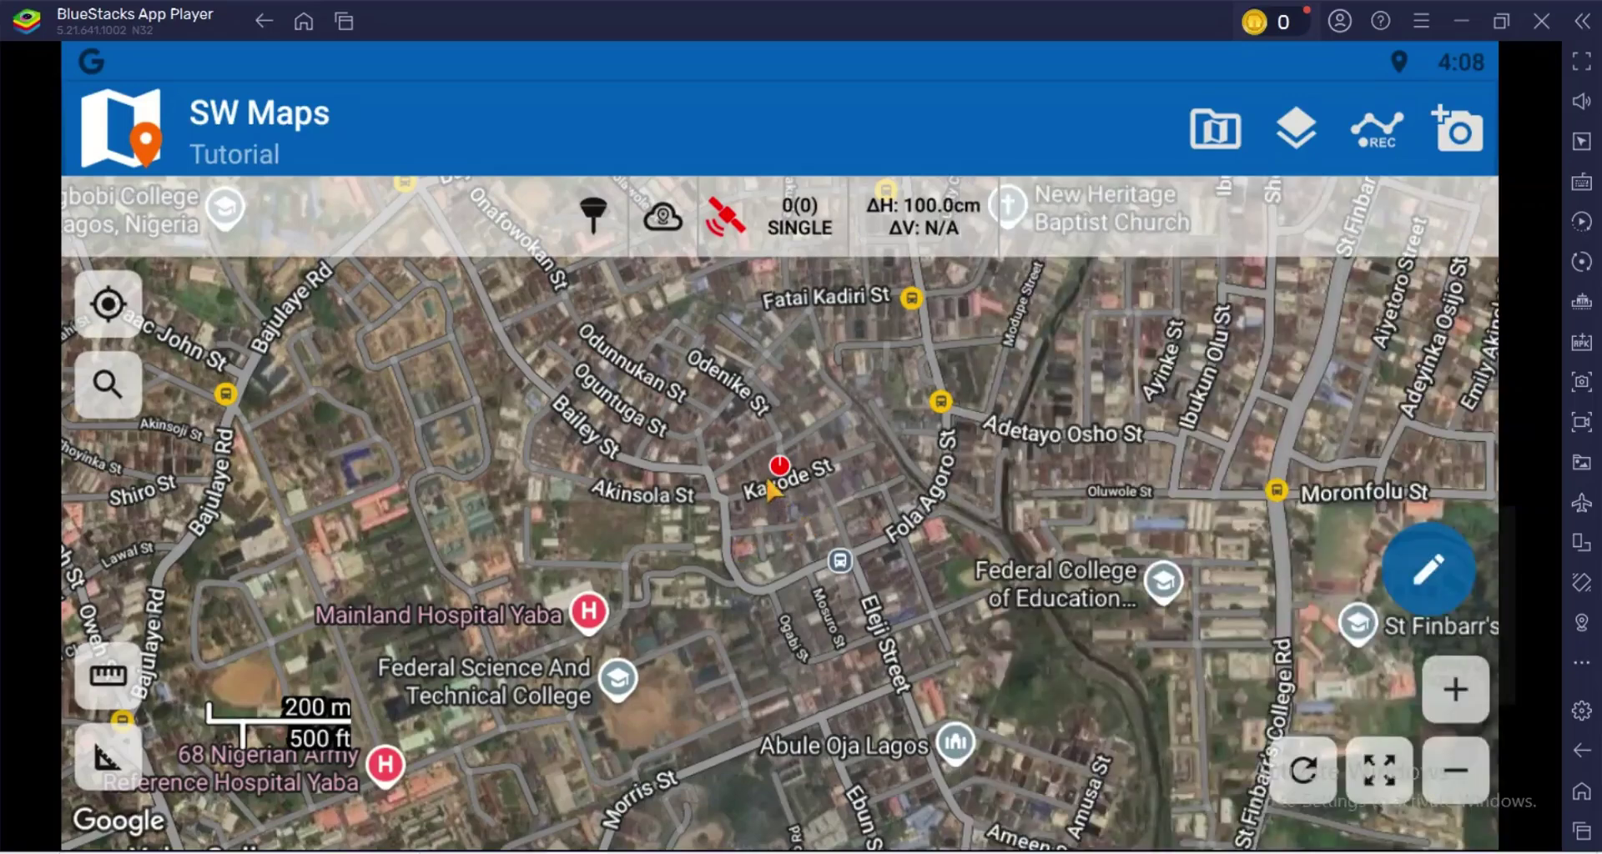
scroll(769, 483, up, 5)
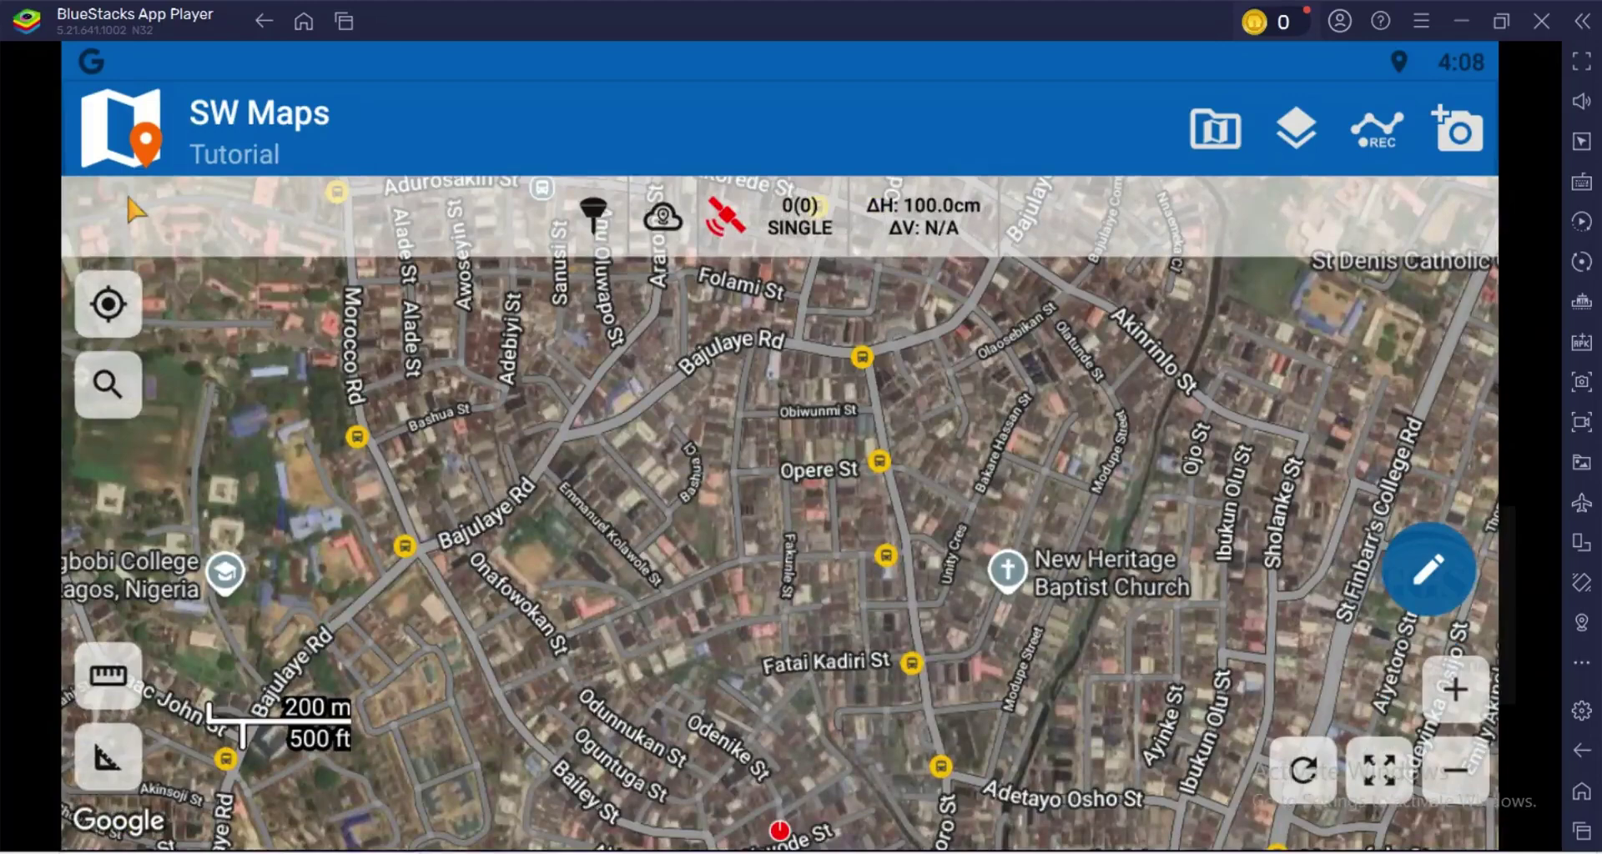
Scroll the main menu's instruments, record and import sections, then choose Share Project.
click(121, 134)
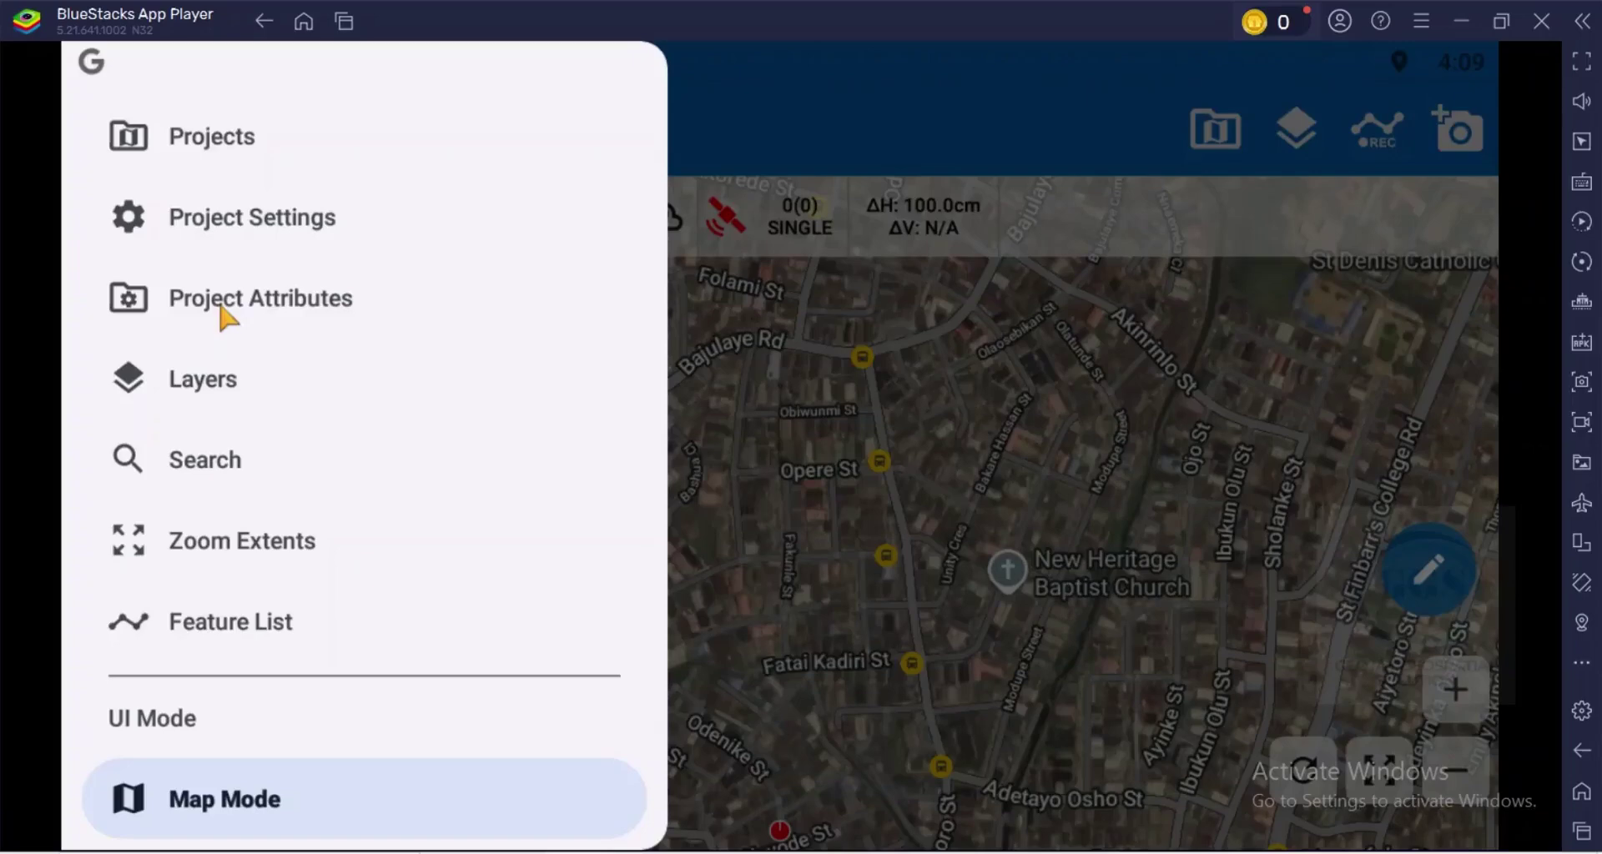
scroll(250, 233, down, 4)
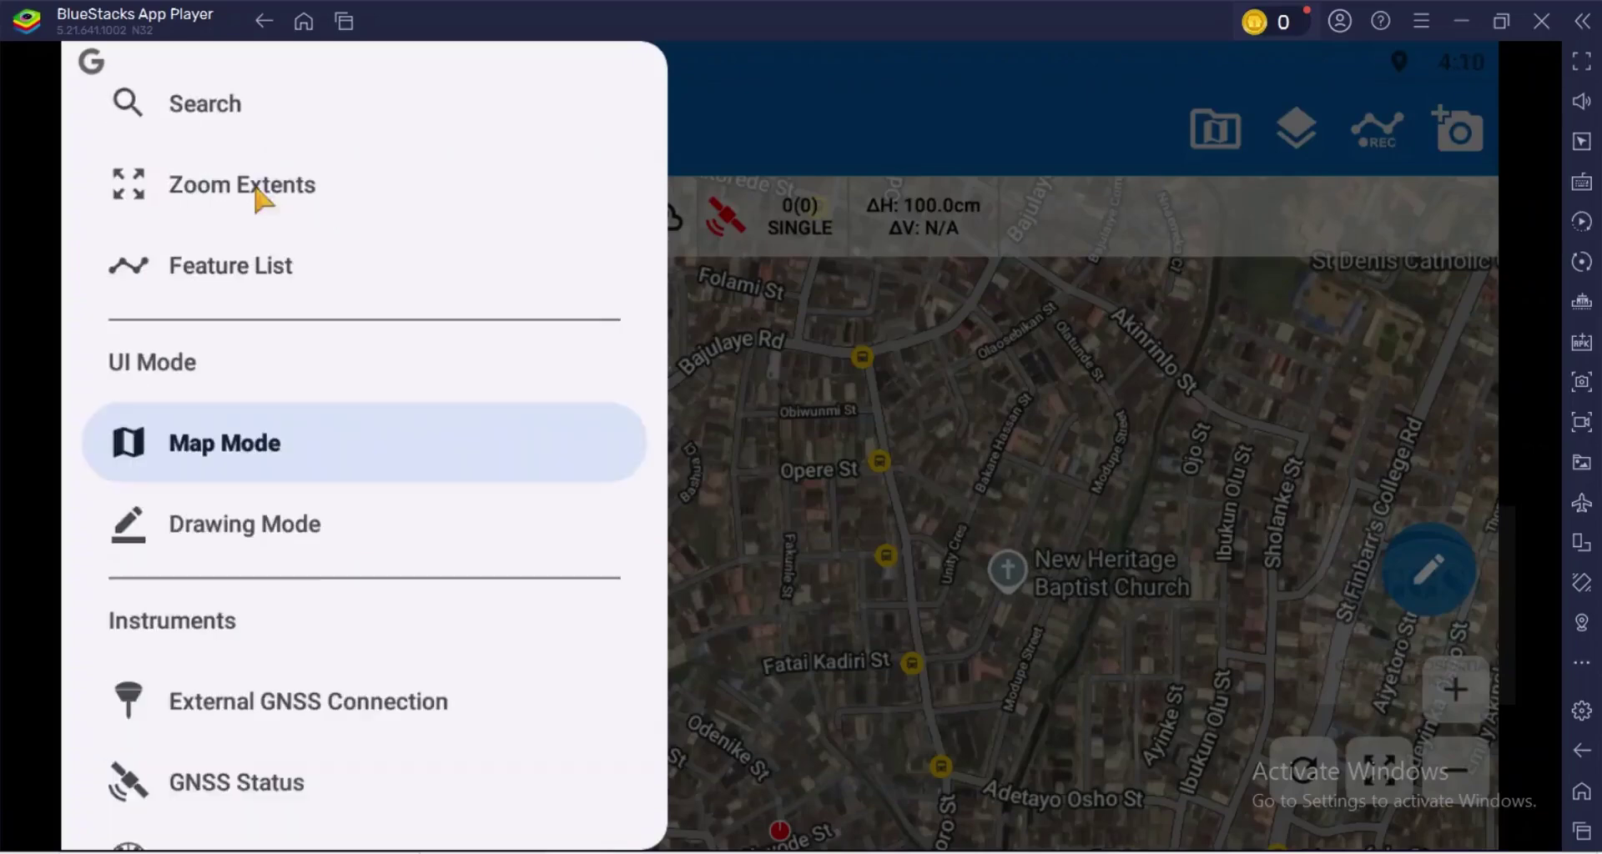
scroll(277, 421, down, 3)
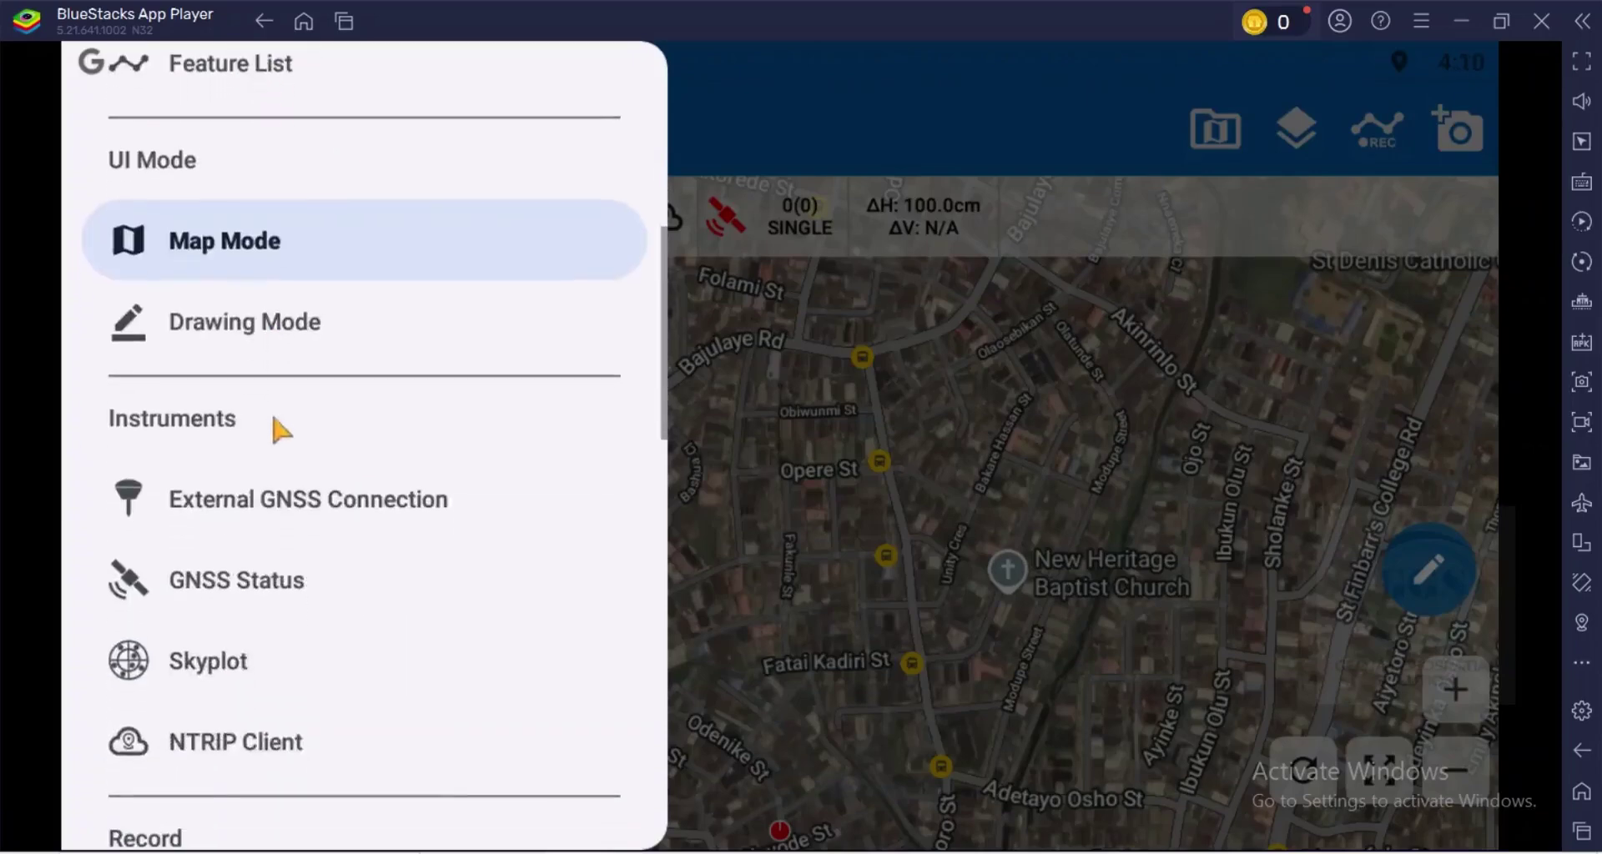
scroll(278, 438, down, 2)
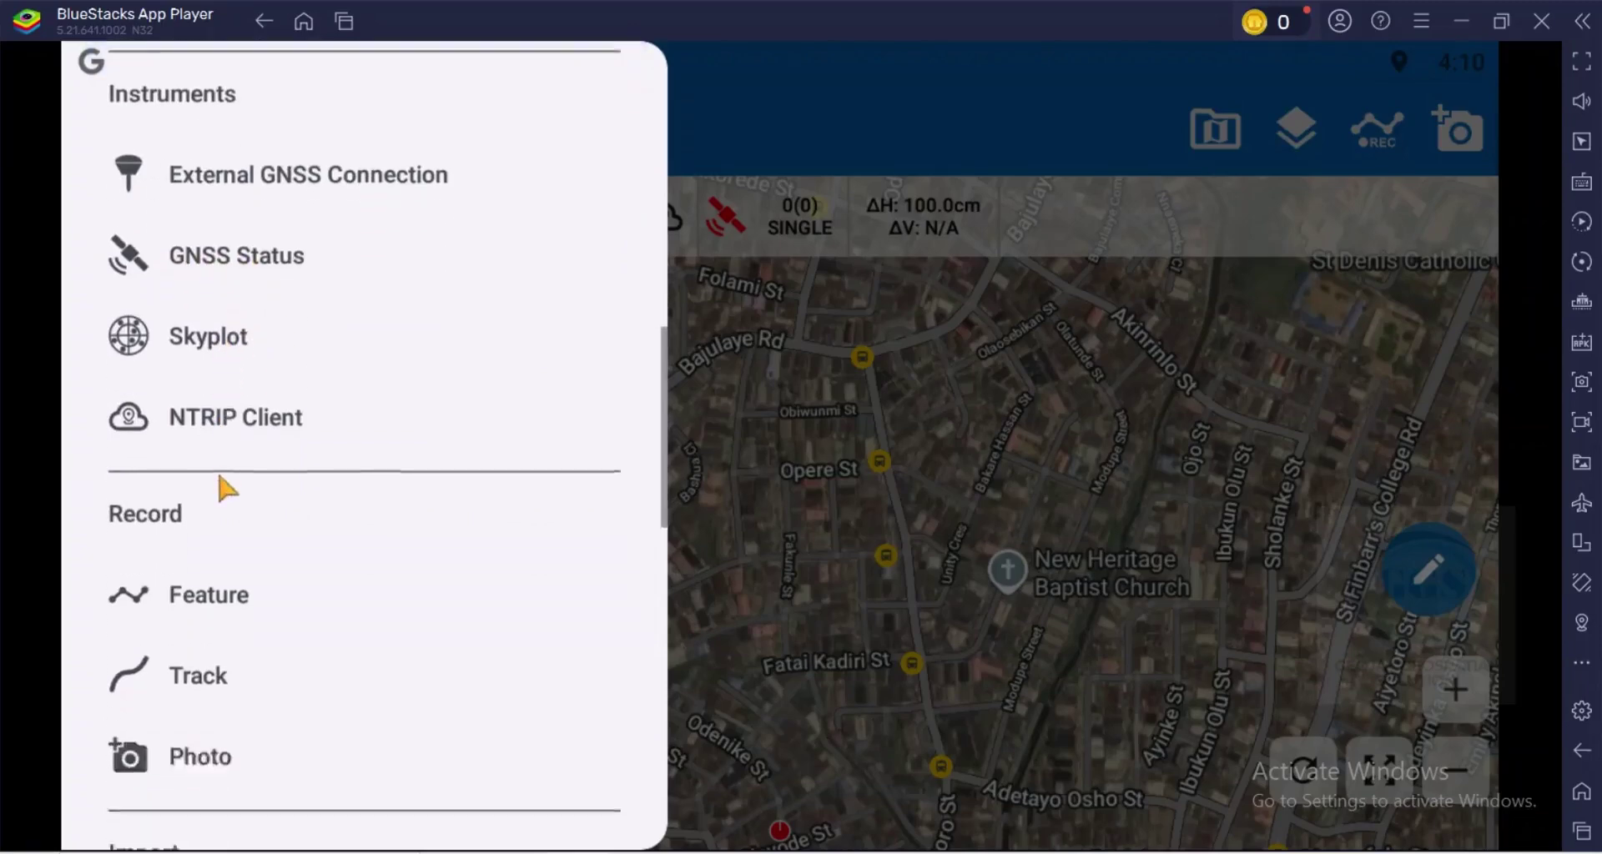
scroll(219, 482, down, 3)
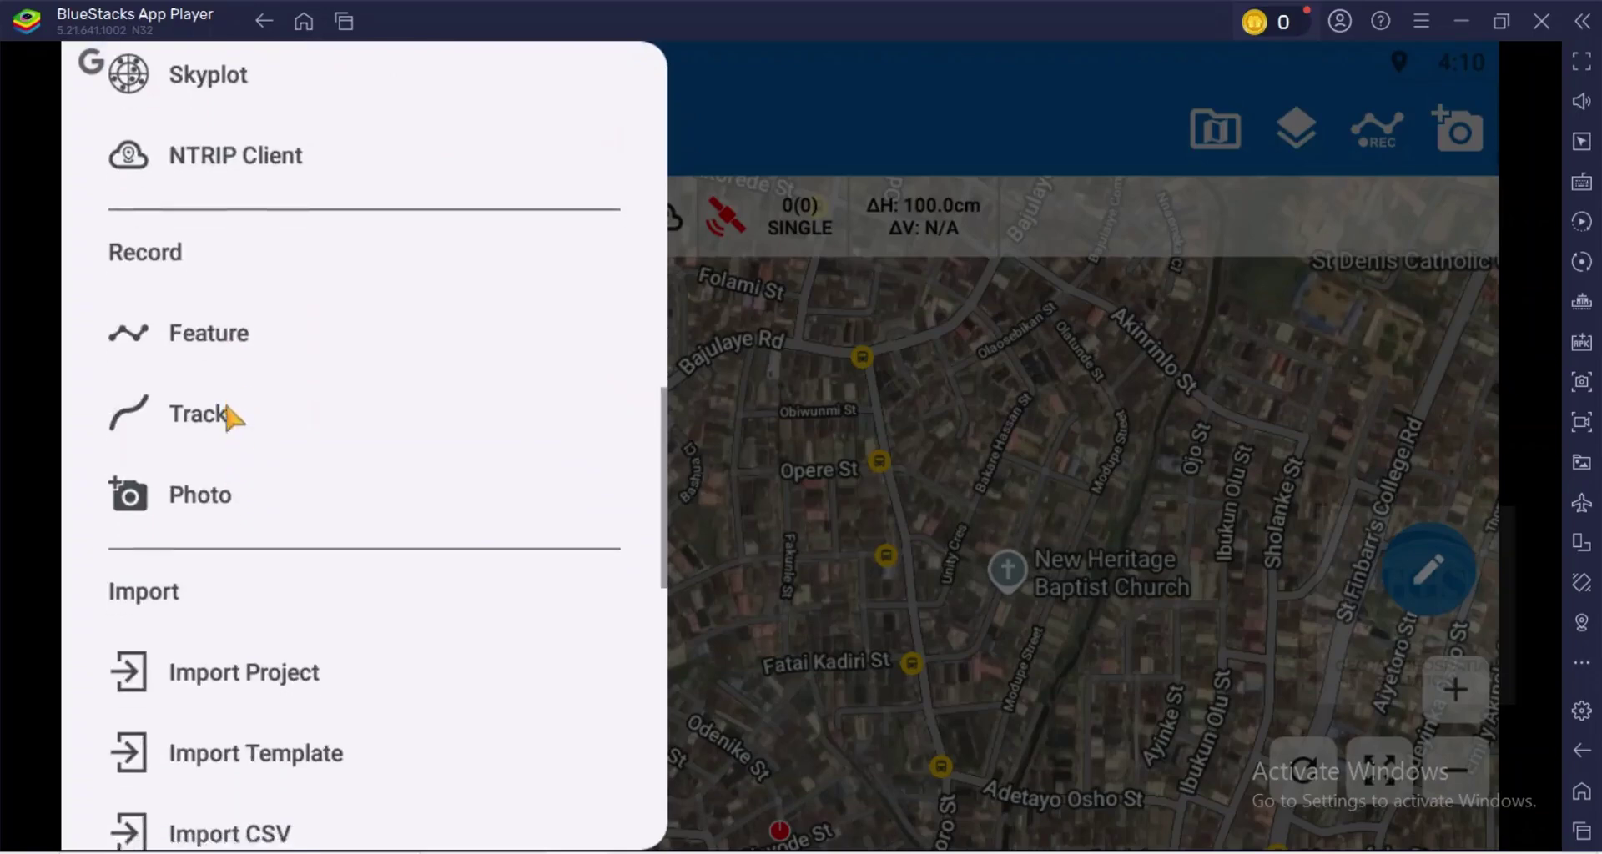
scroll(232, 375, down, 3)
scroll(236, 318, up, 3)
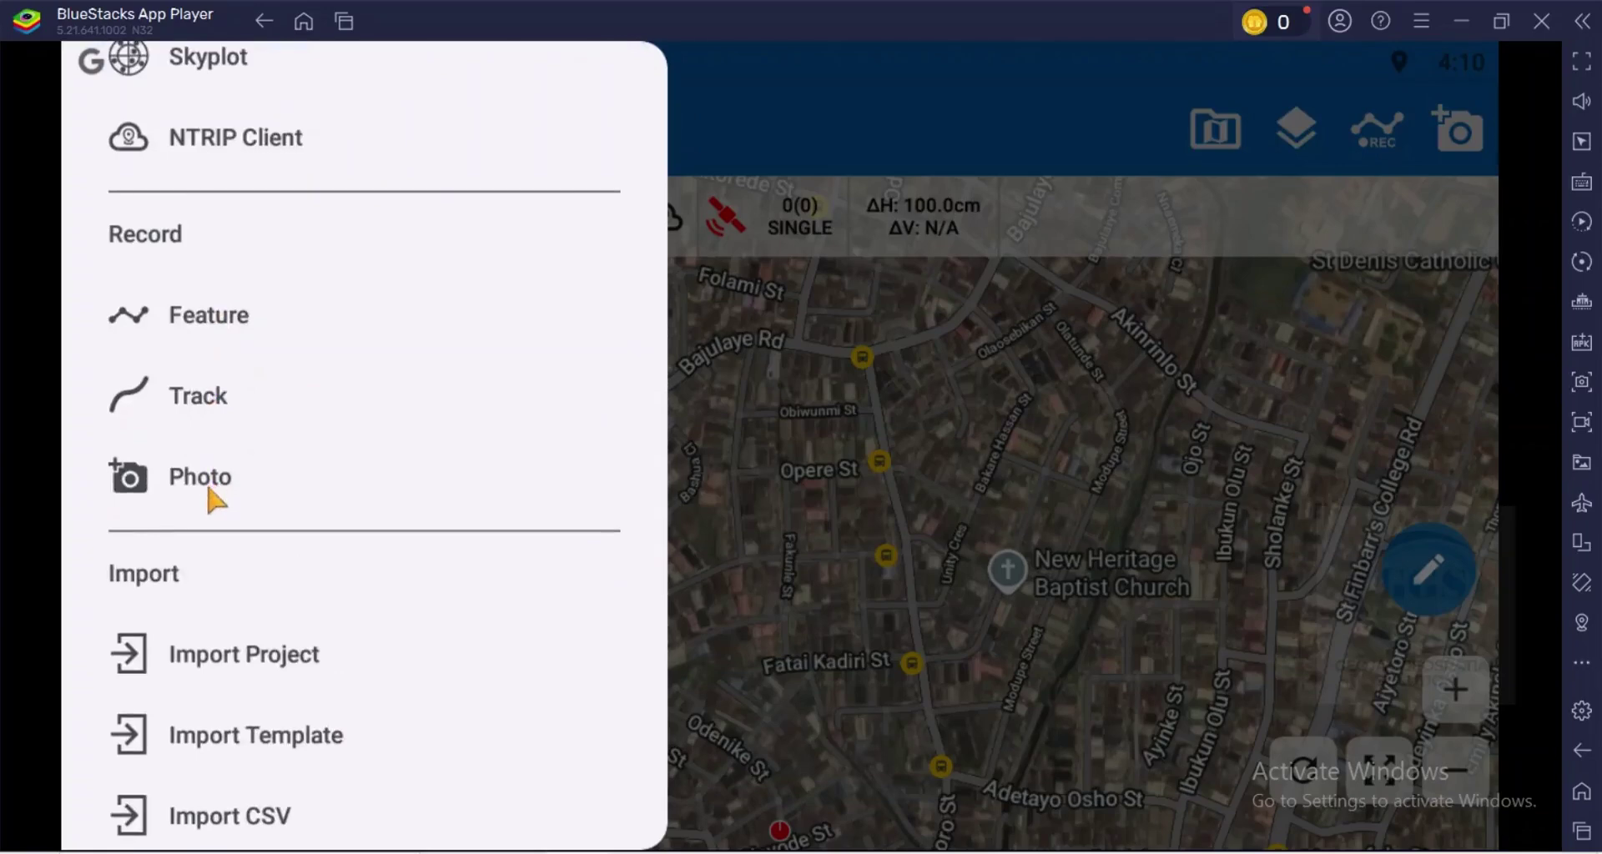
scroll(215, 499, down, 3)
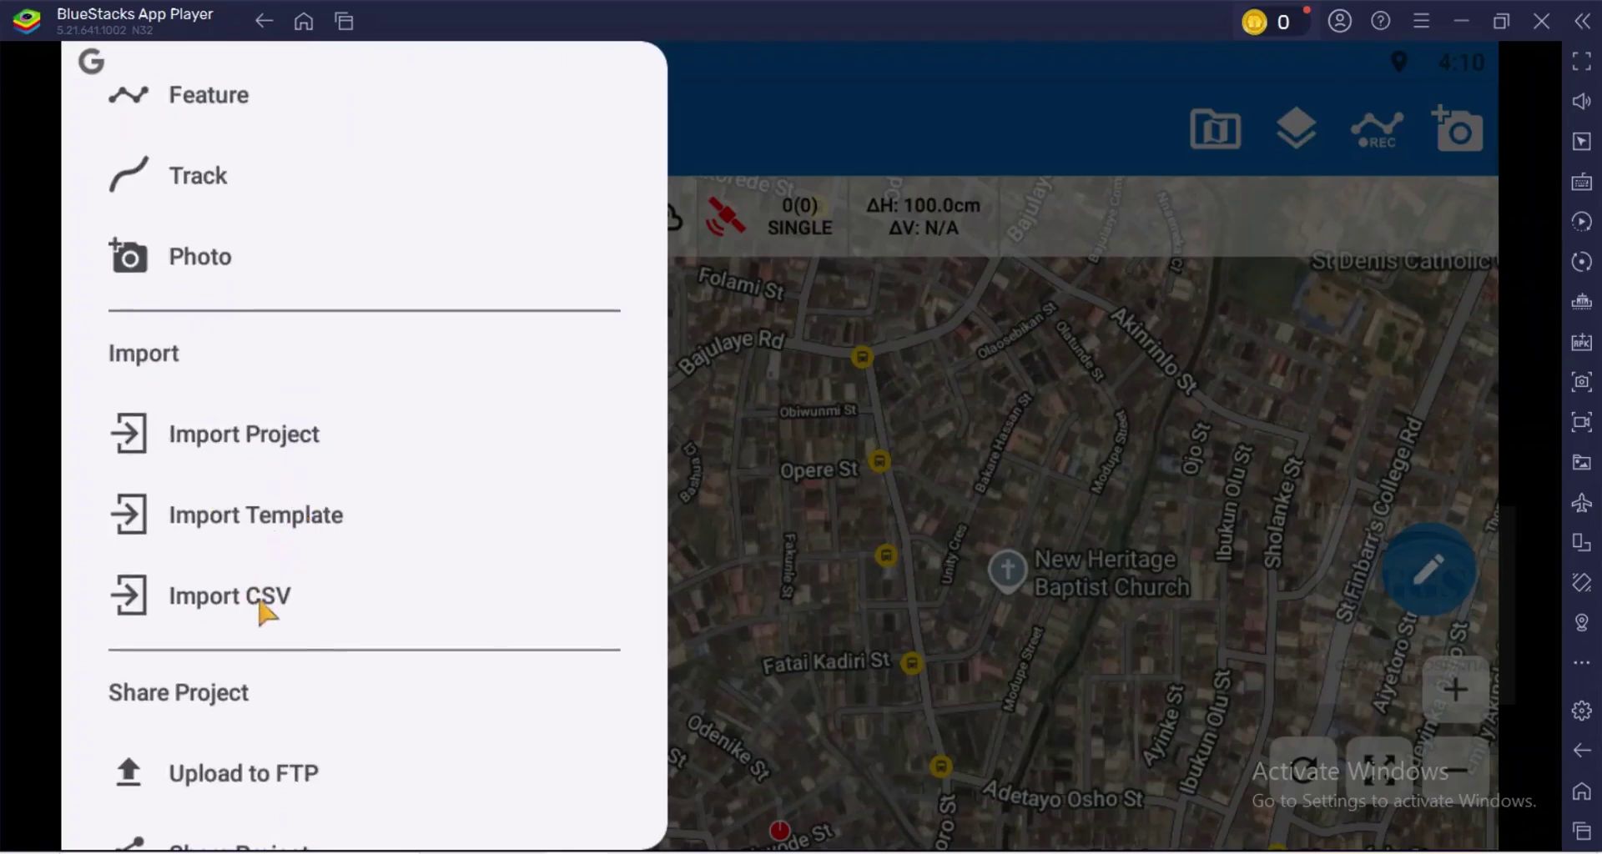
scroll(275, 609, down, 5)
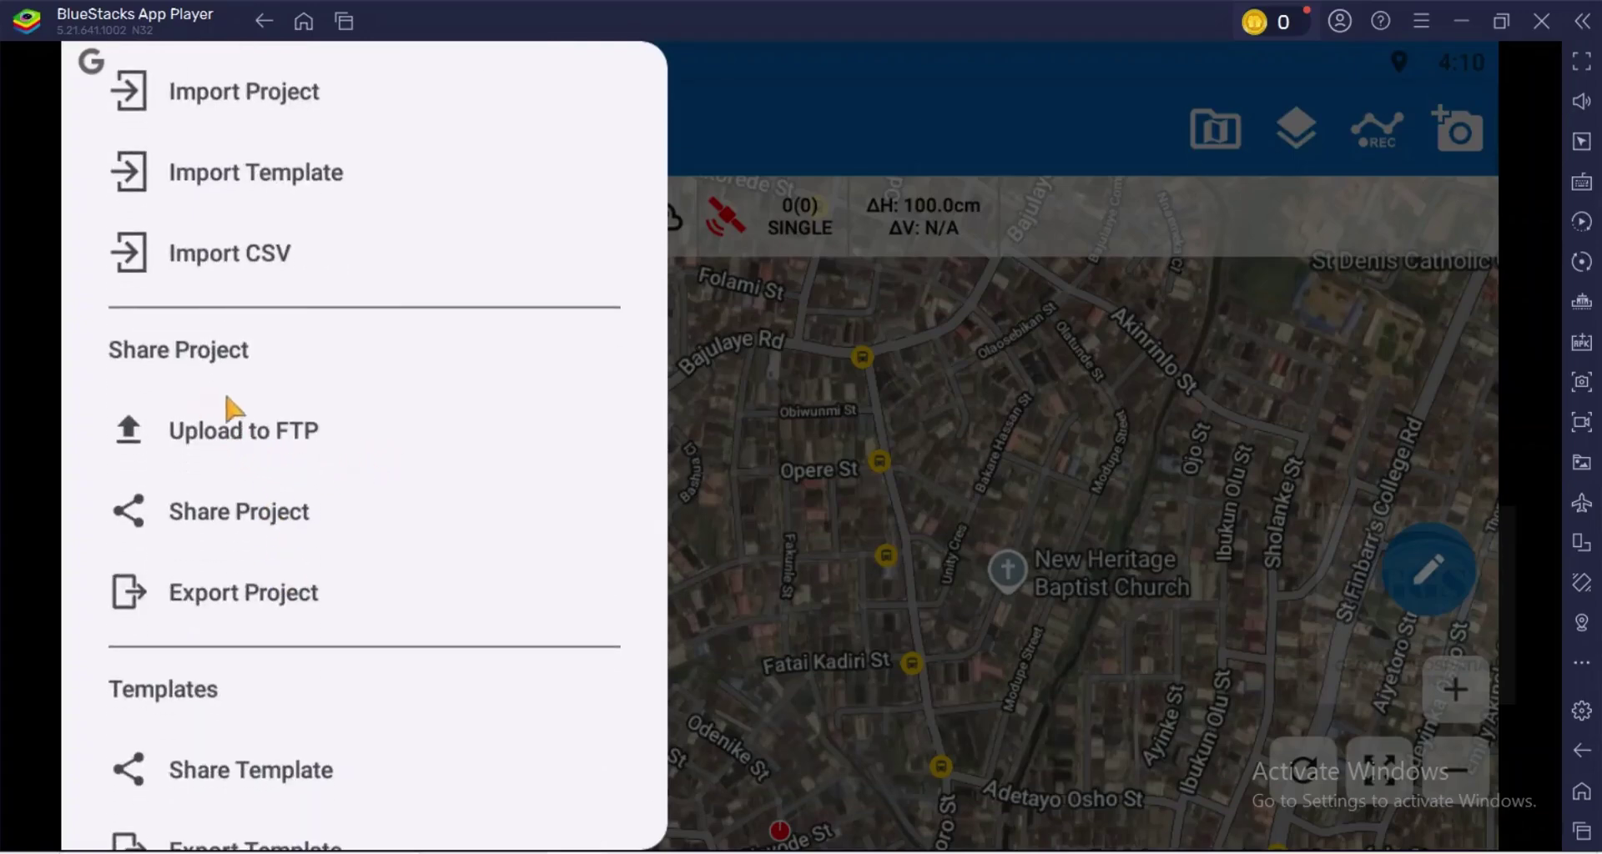
click(222, 519)
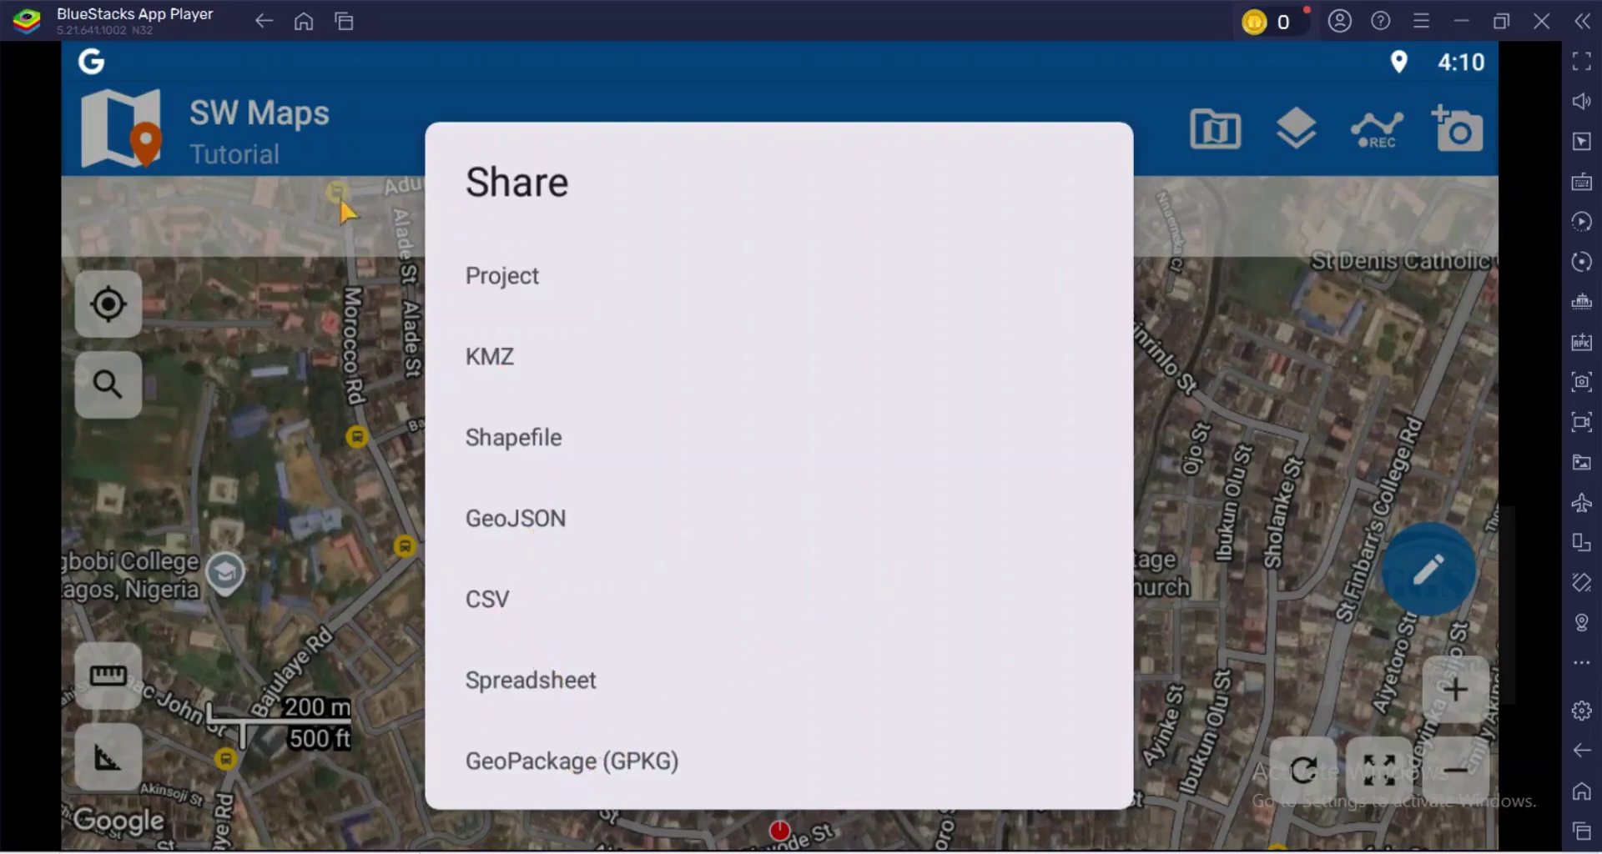
Dismiss the share format list to return to the Google Hybrid map.
click(313, 149)
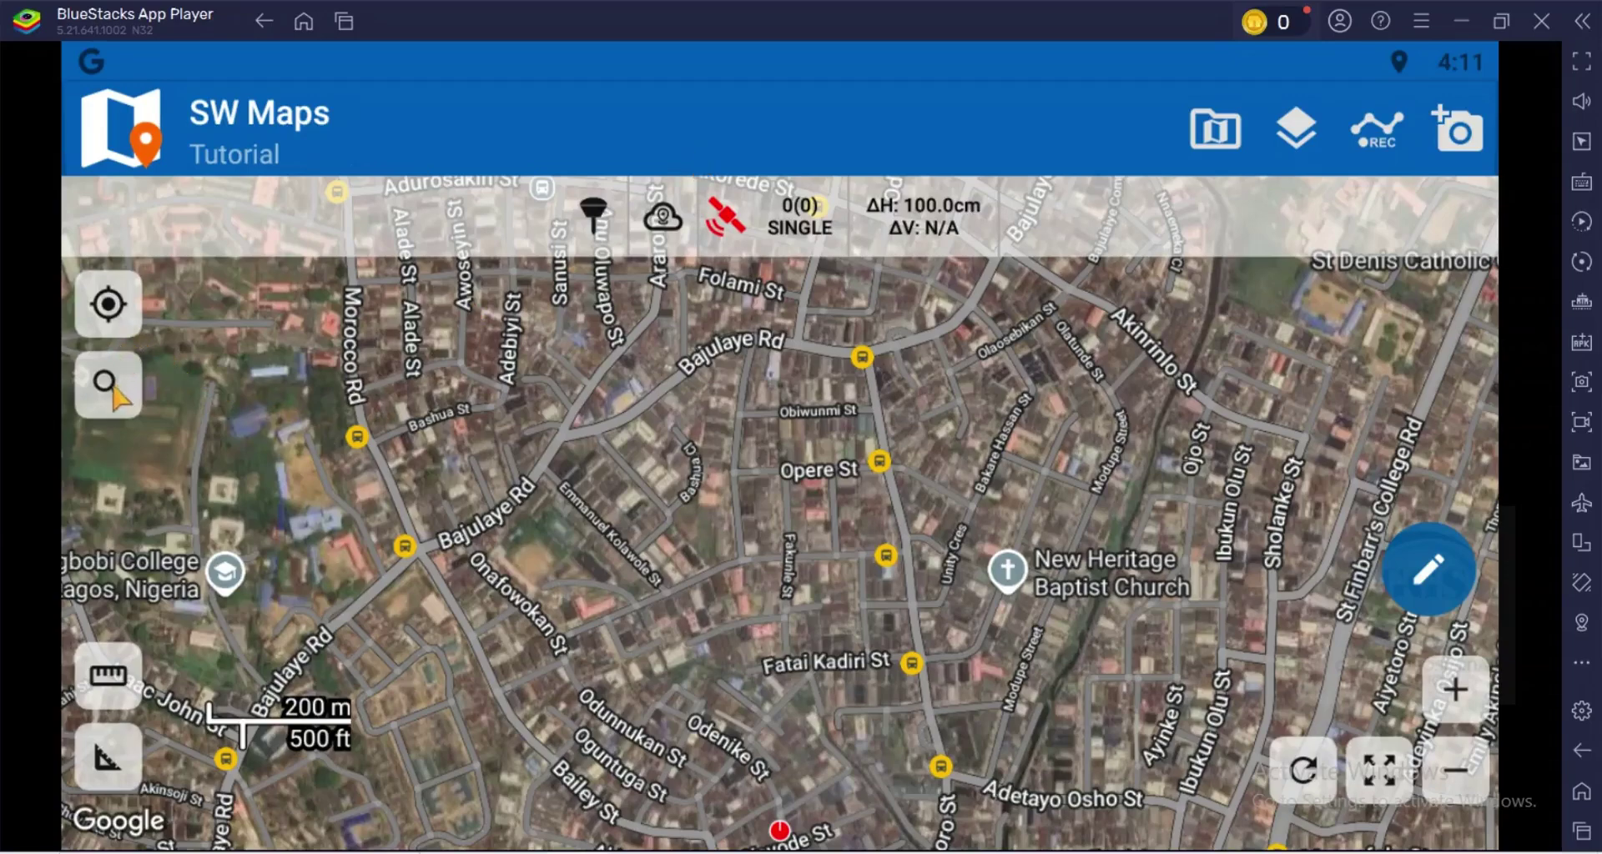
click(116, 315)
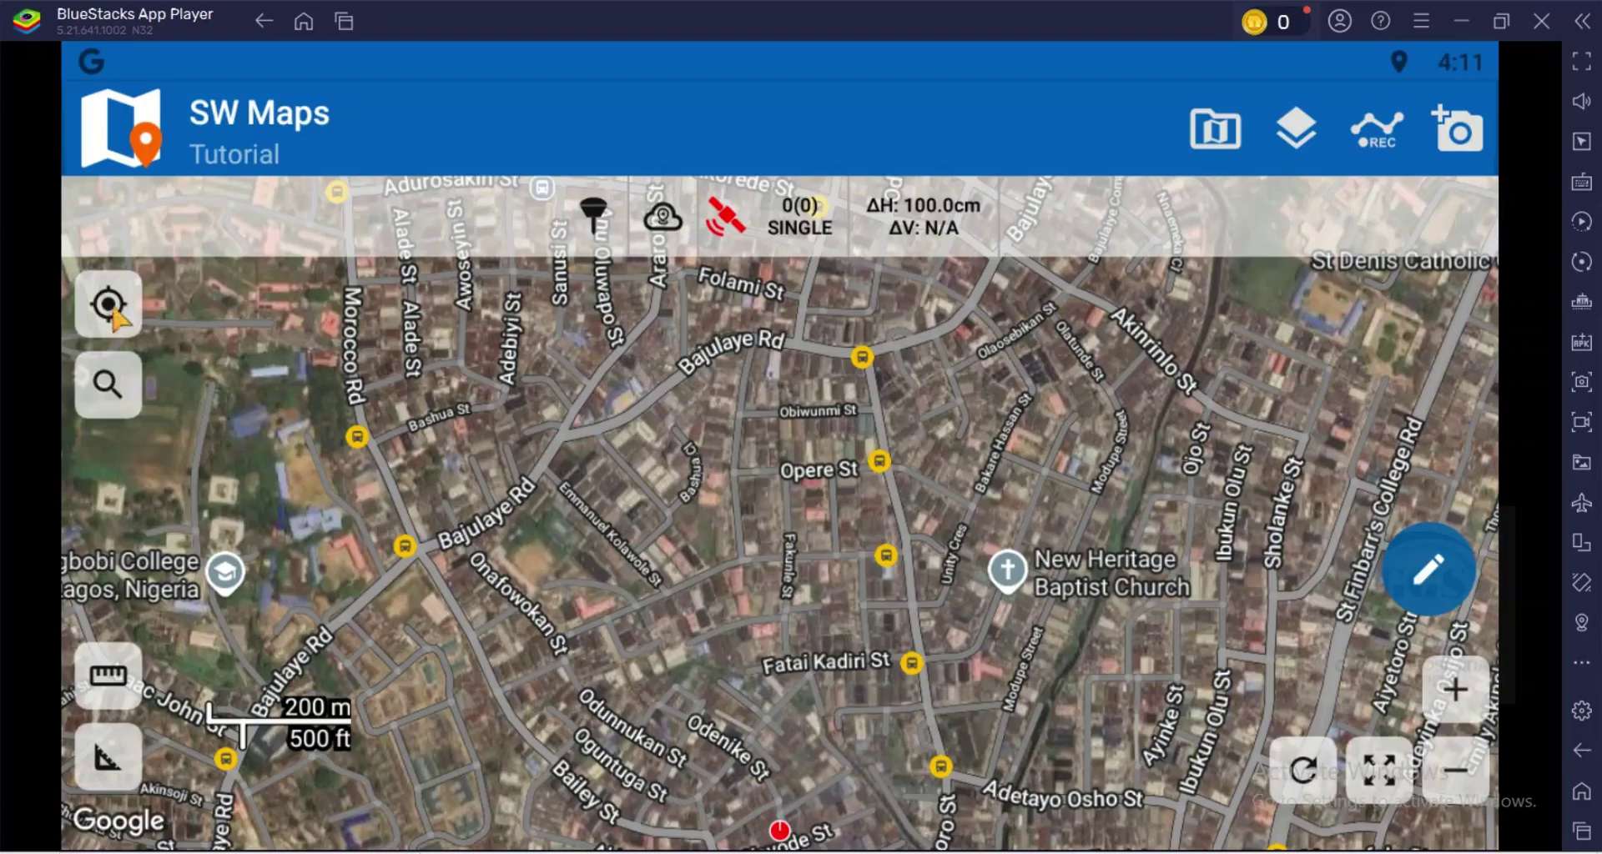